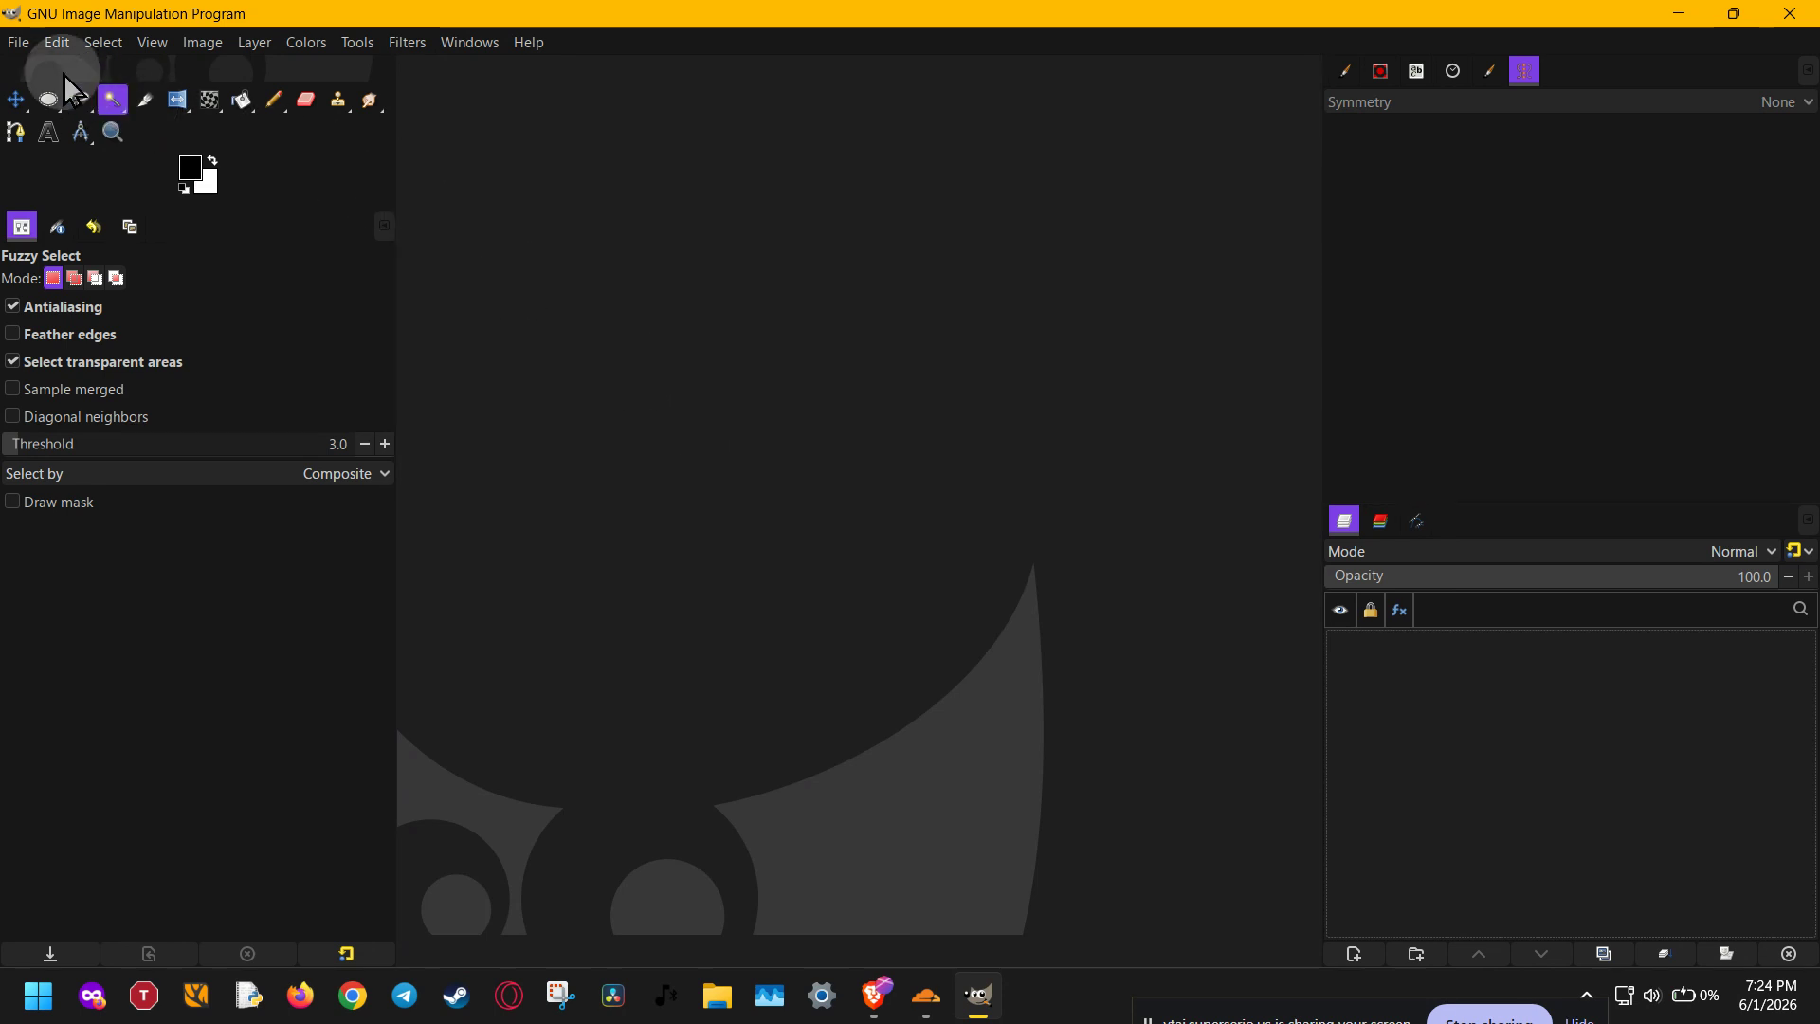
Create a new blank image of 1920 × 1080 px
click(18, 42)
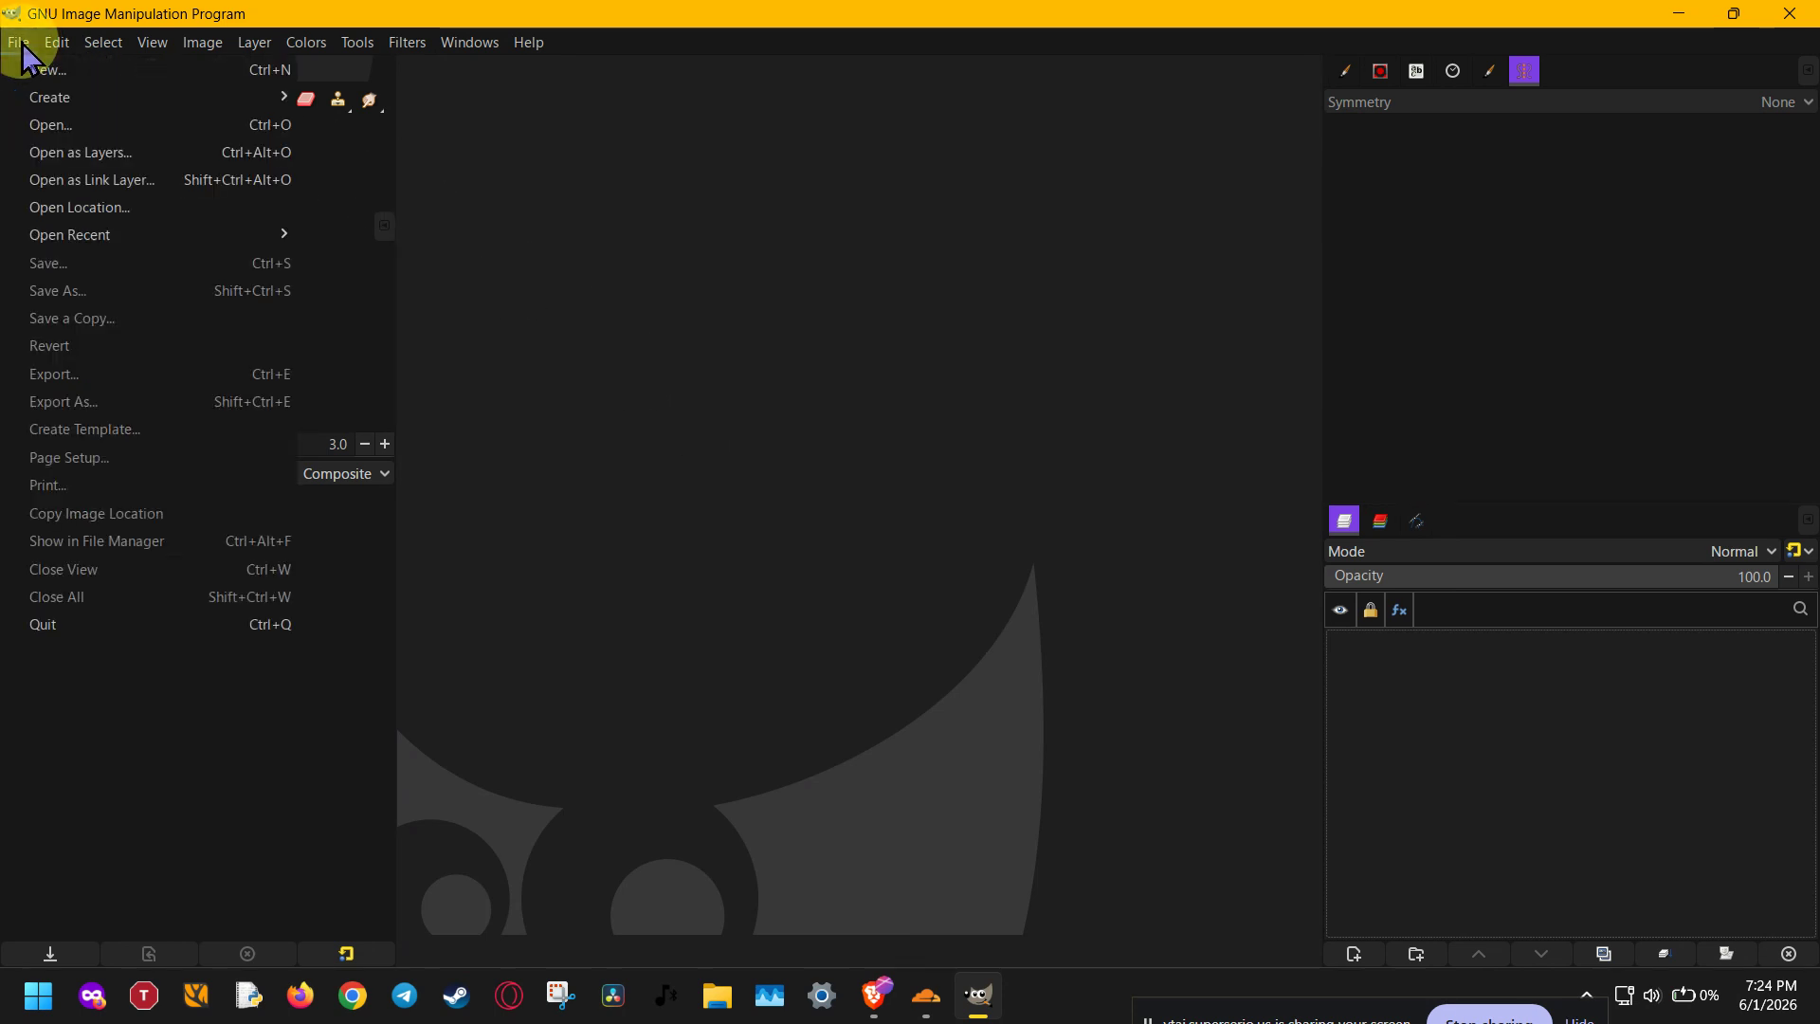
click(199, 71)
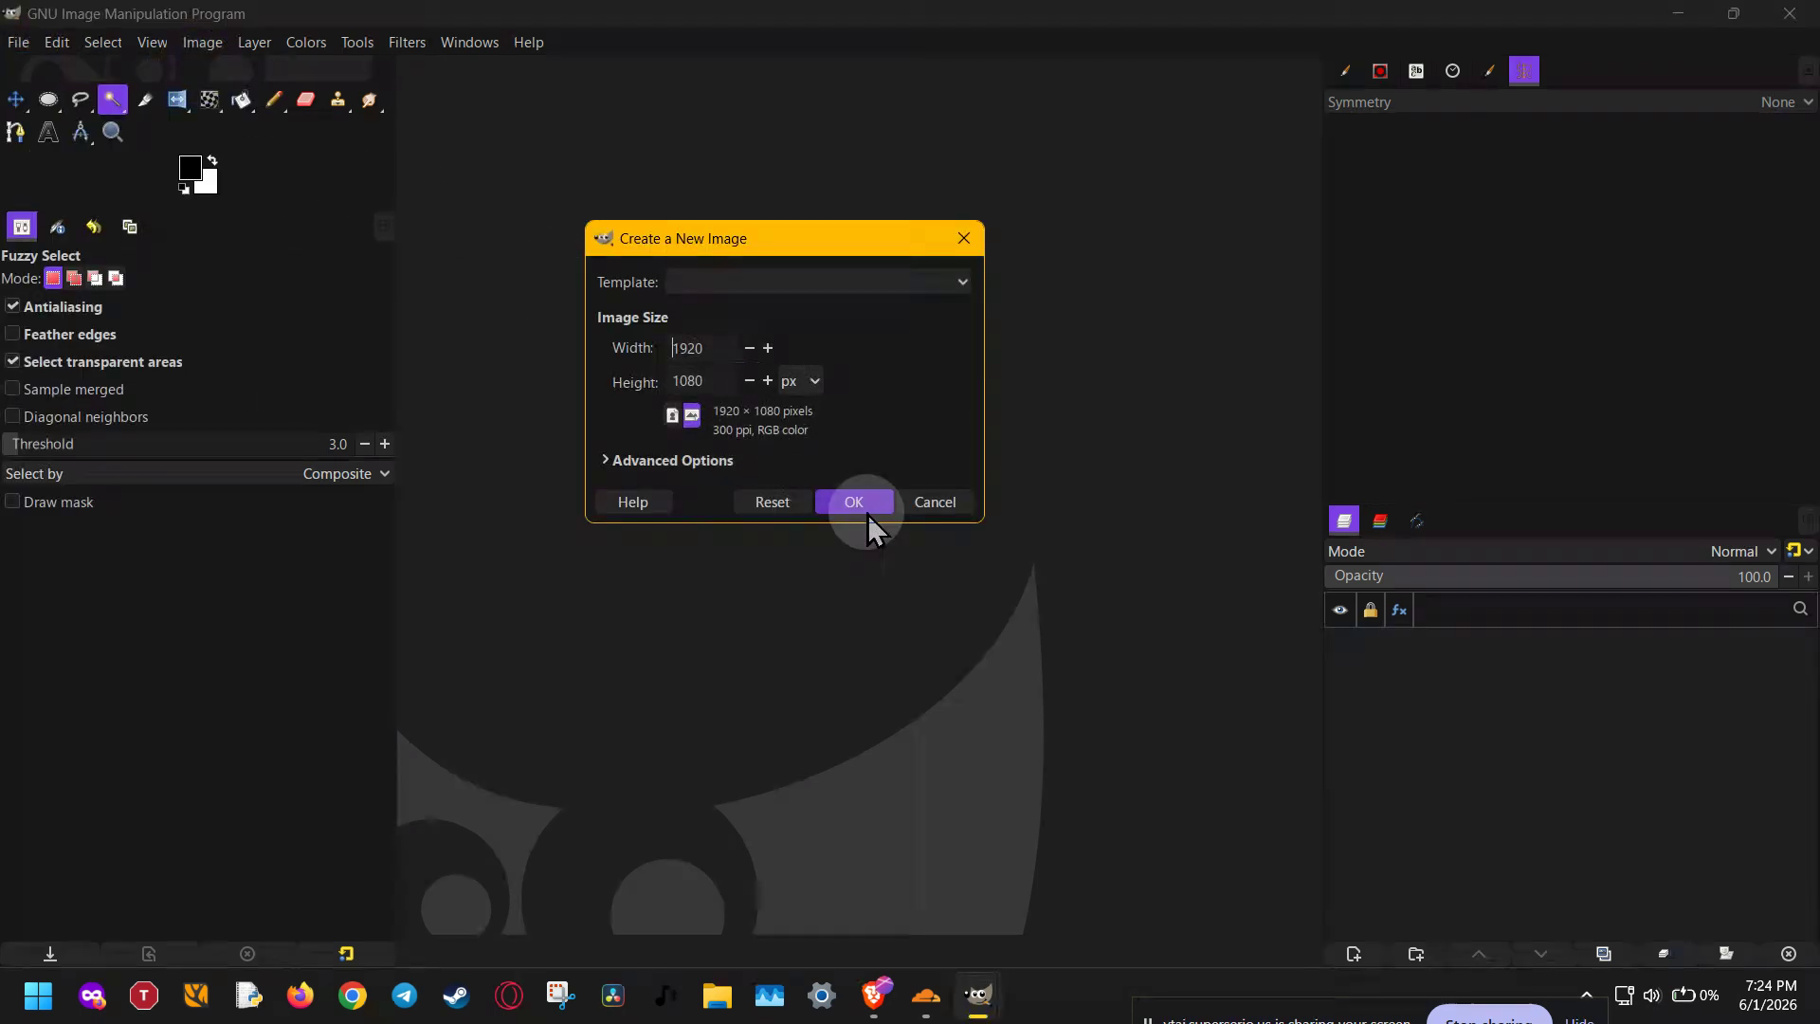
click(858, 504)
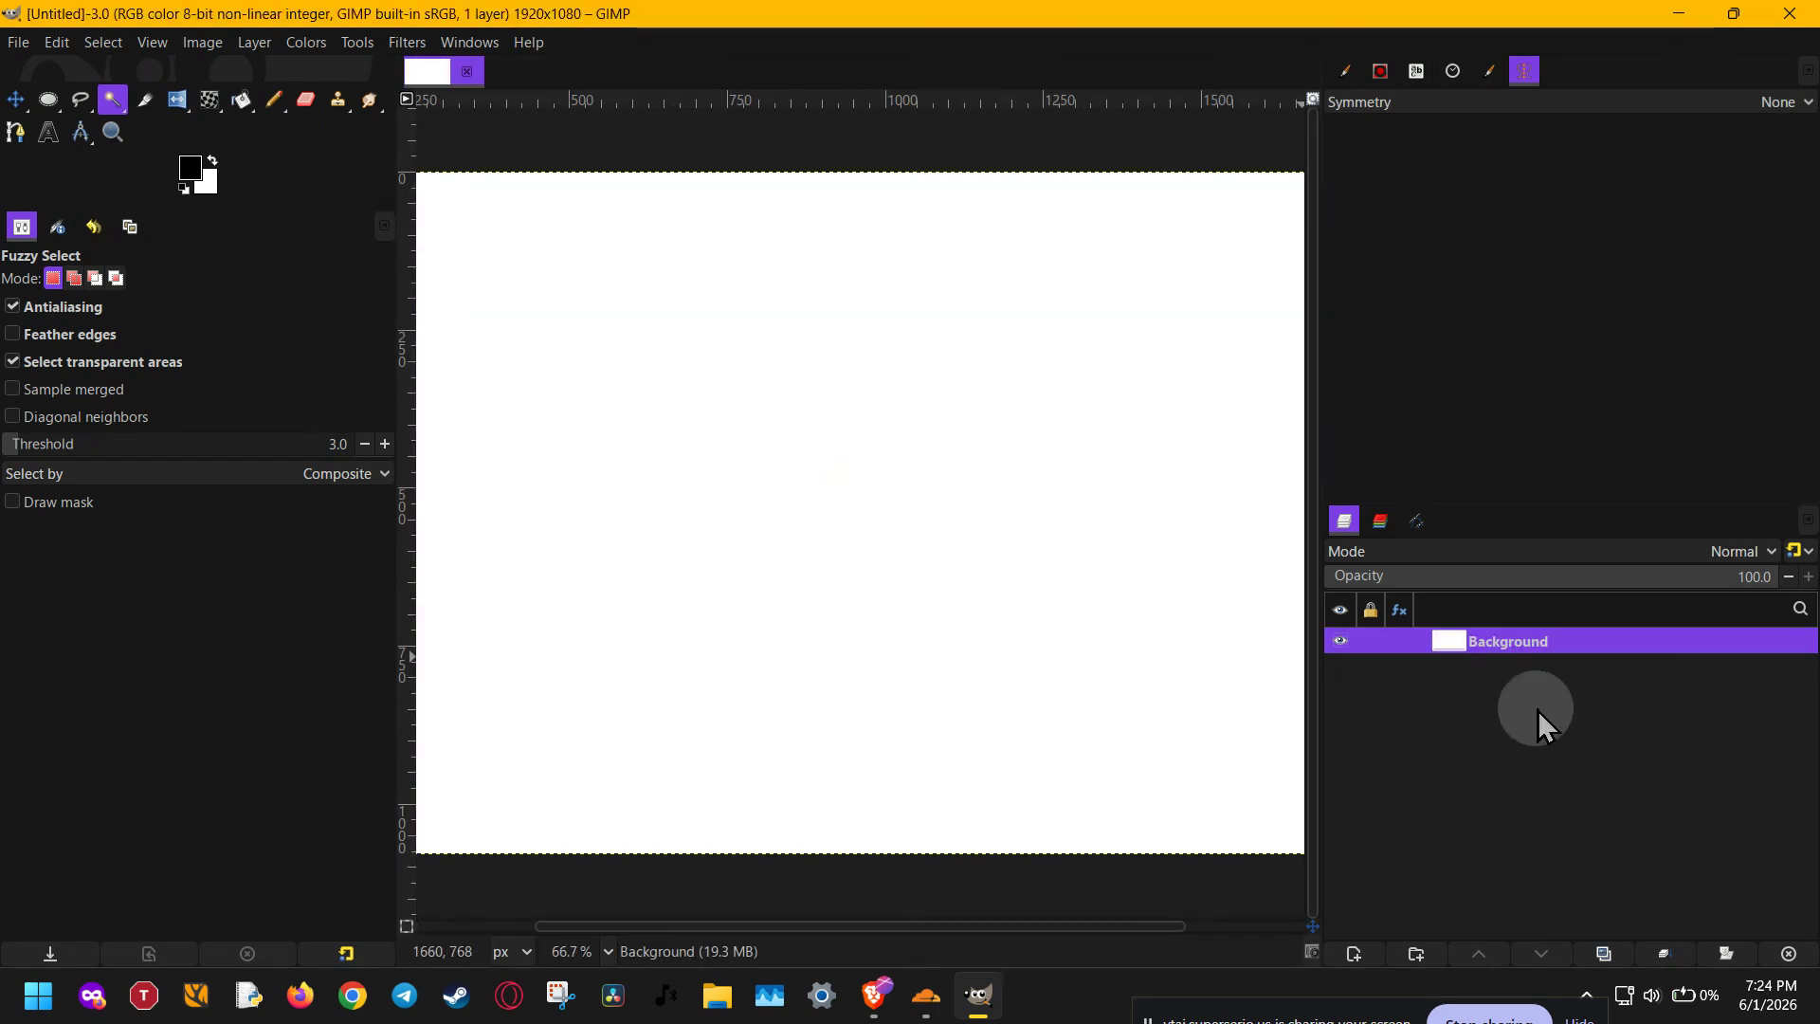
Add a transparent full-size layer named border and delete the white Background layer
click(1363, 959)
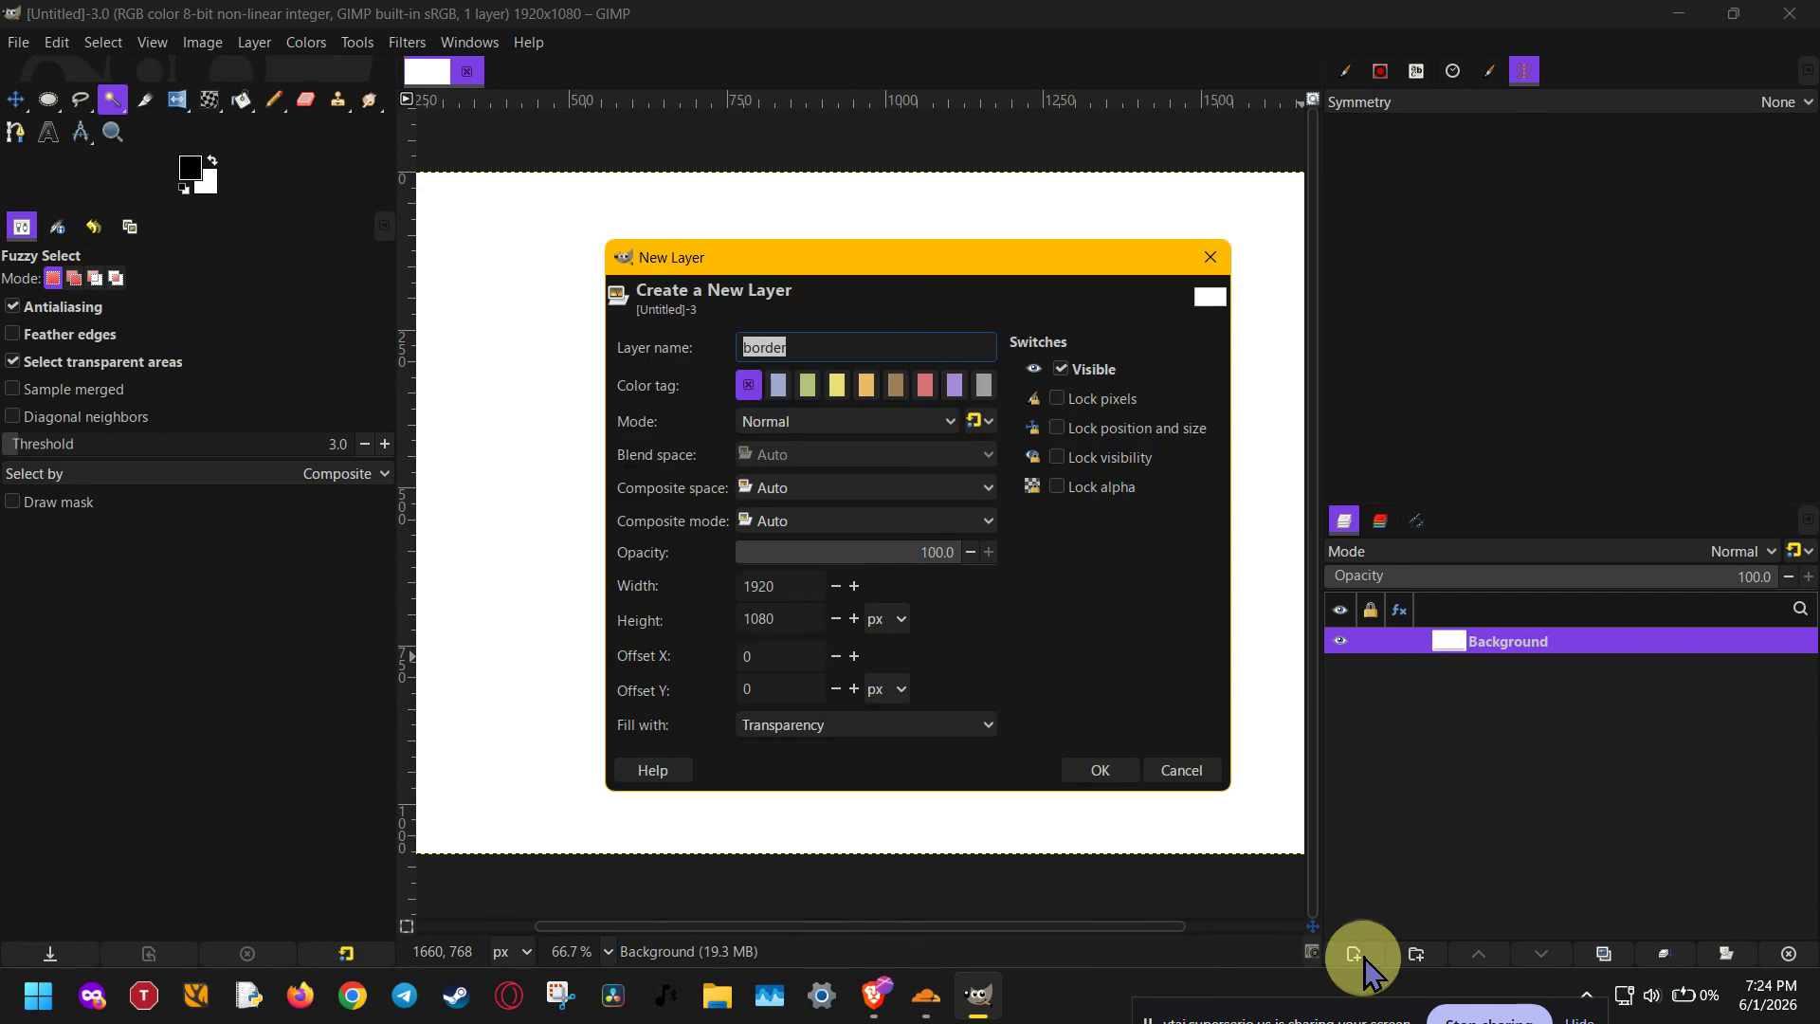
click(1088, 768)
click(1500, 669)
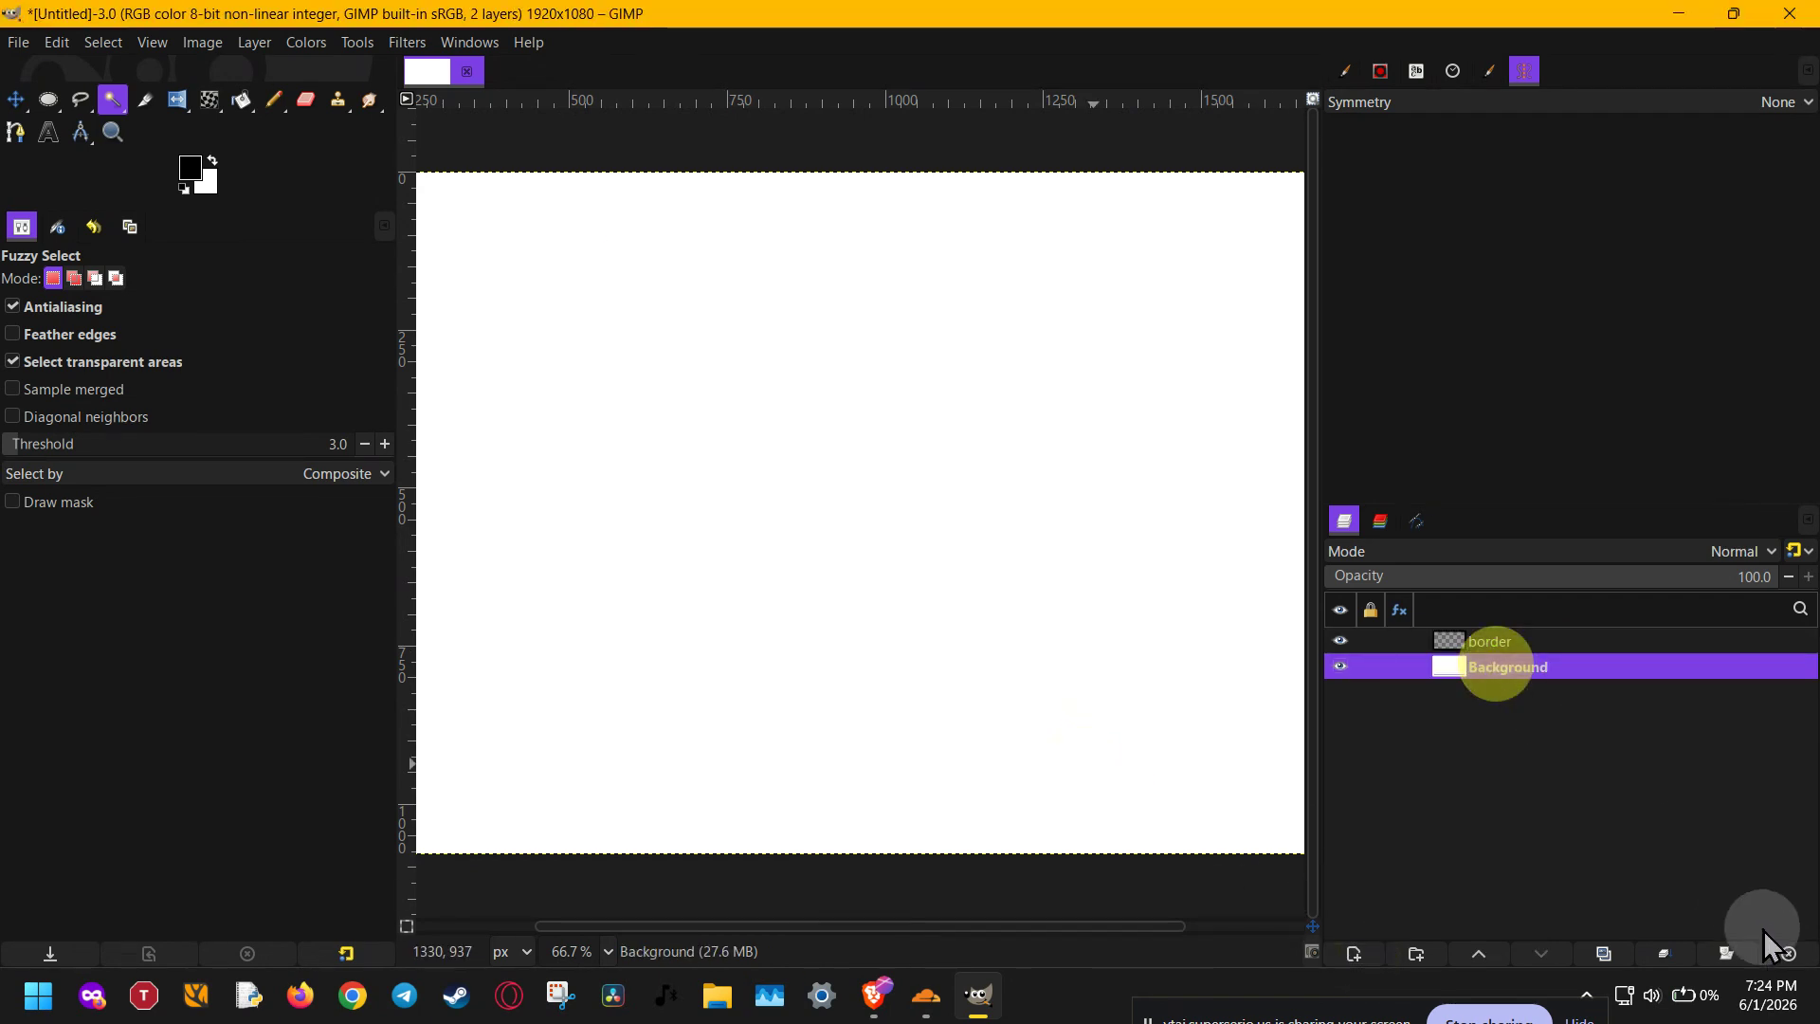
click(1789, 953)
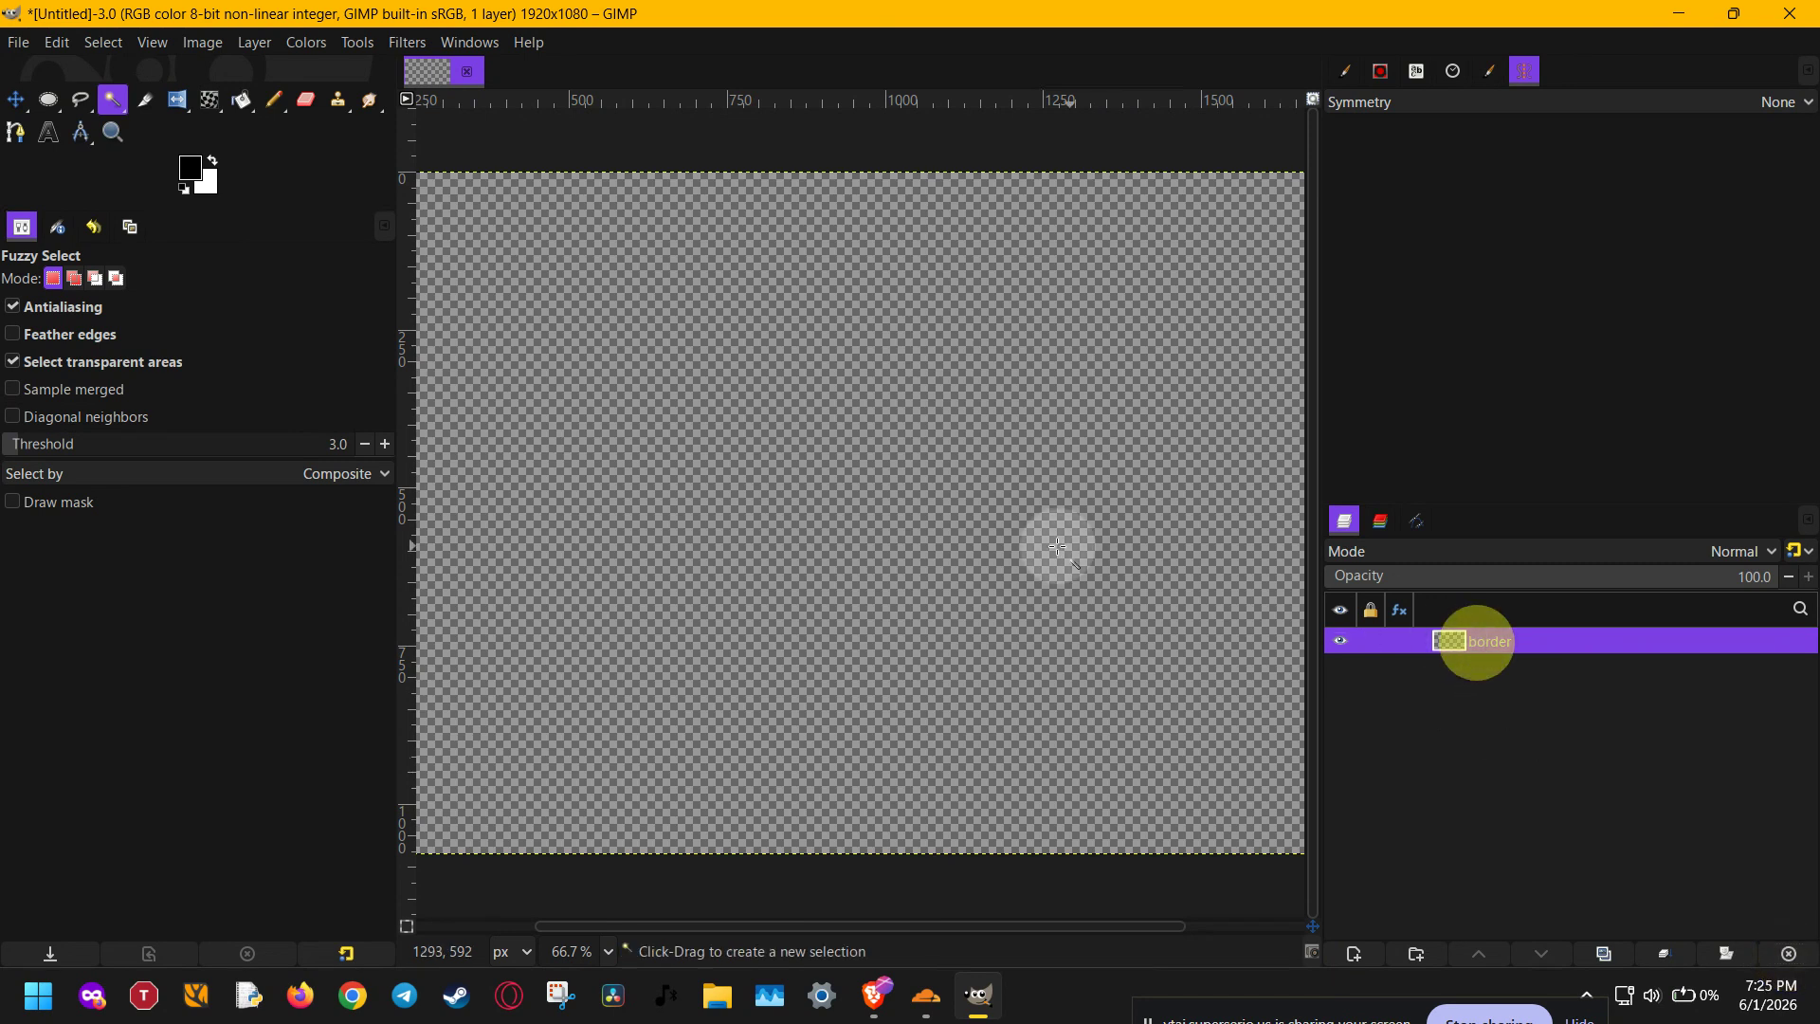
Draw a black check mark with the size 23 Pencil on the border layer, in the lower-left part of the canvas
scroll(974, 526, down, 1)
scroll(974, 526, down, 1)
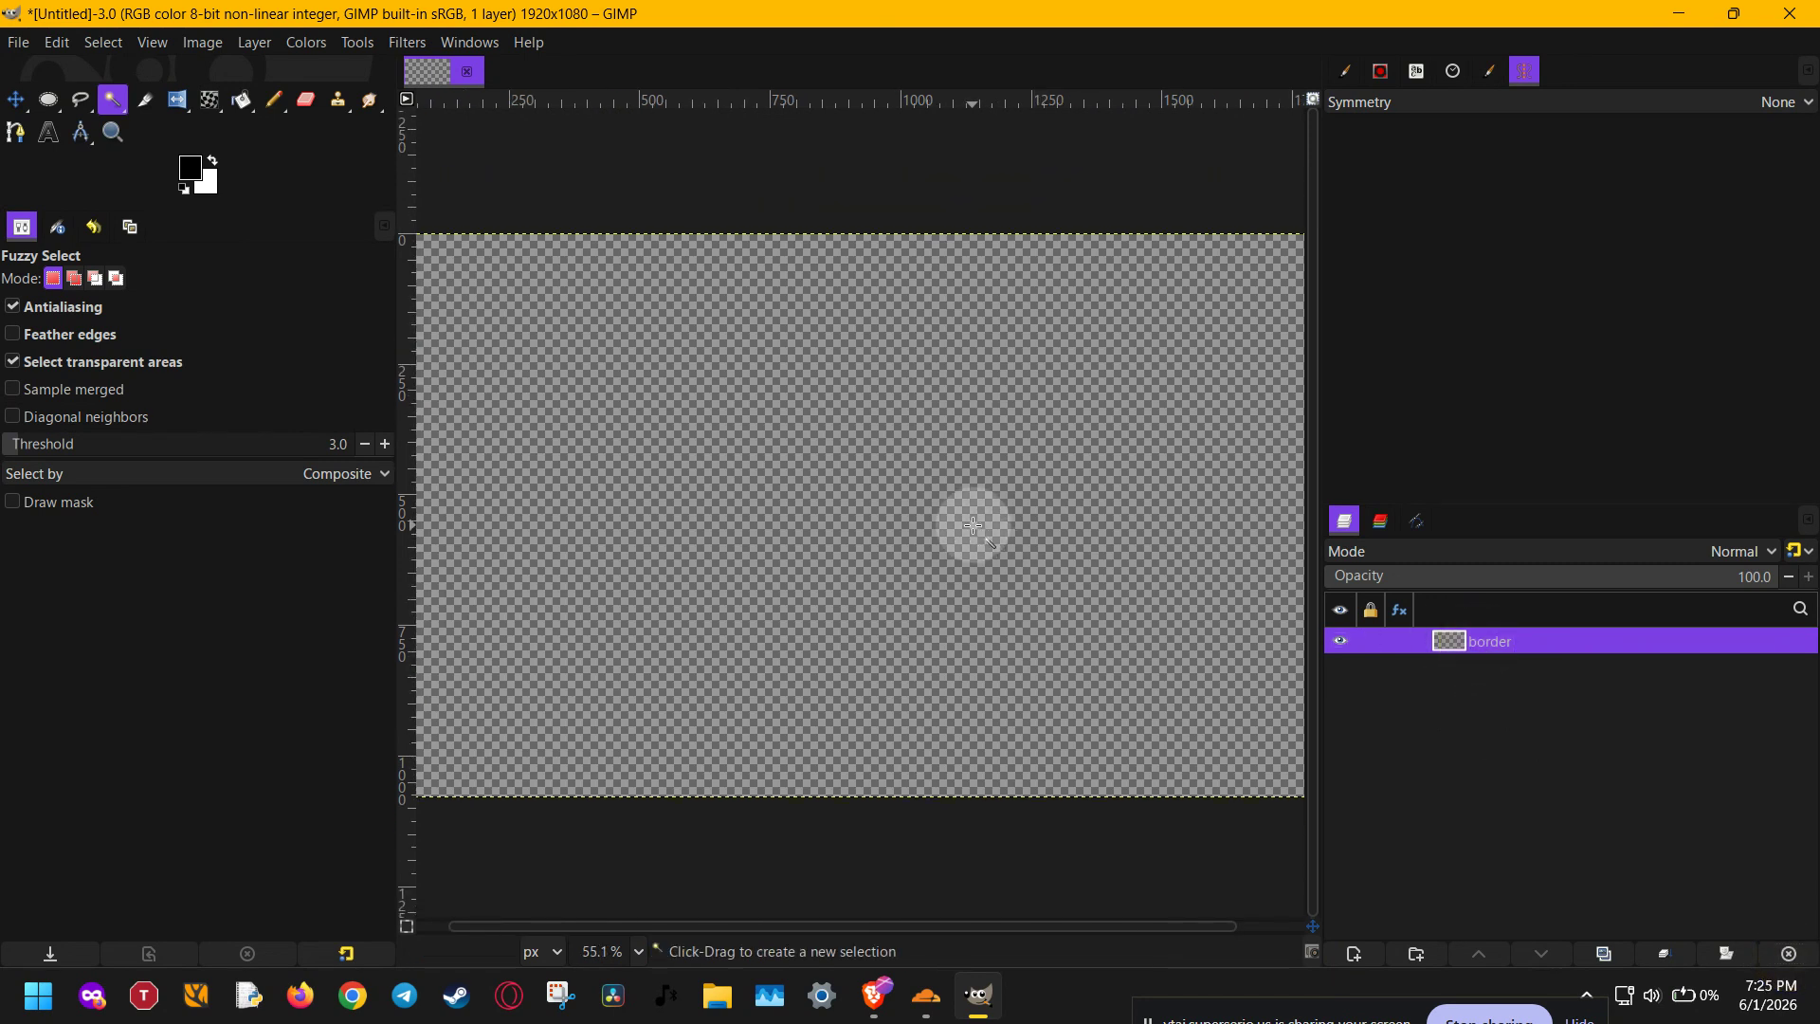
key(n)
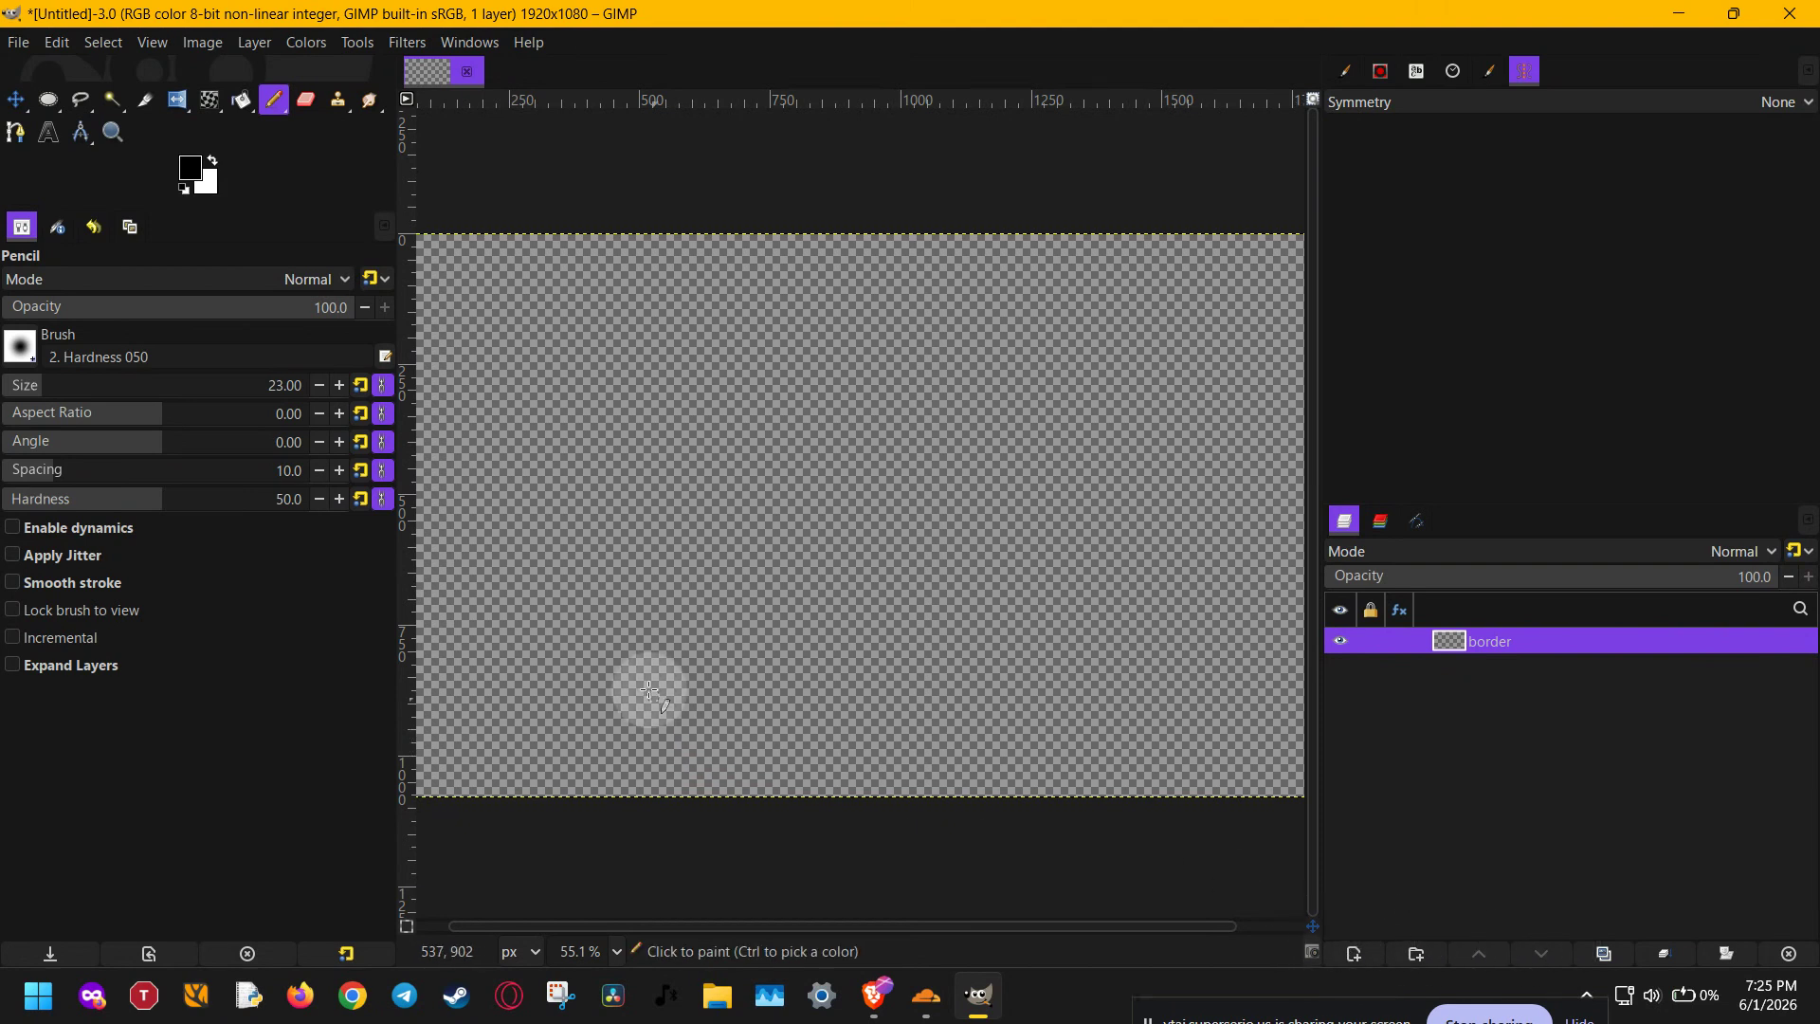
mouse_move(566, 642)
mouse_down()
mouse_move(620, 670)
mouse_move(745, 563)
mouse_up()
Add another transparent layer and draw a second check mark on it, just right of the first one
click(1353, 952)
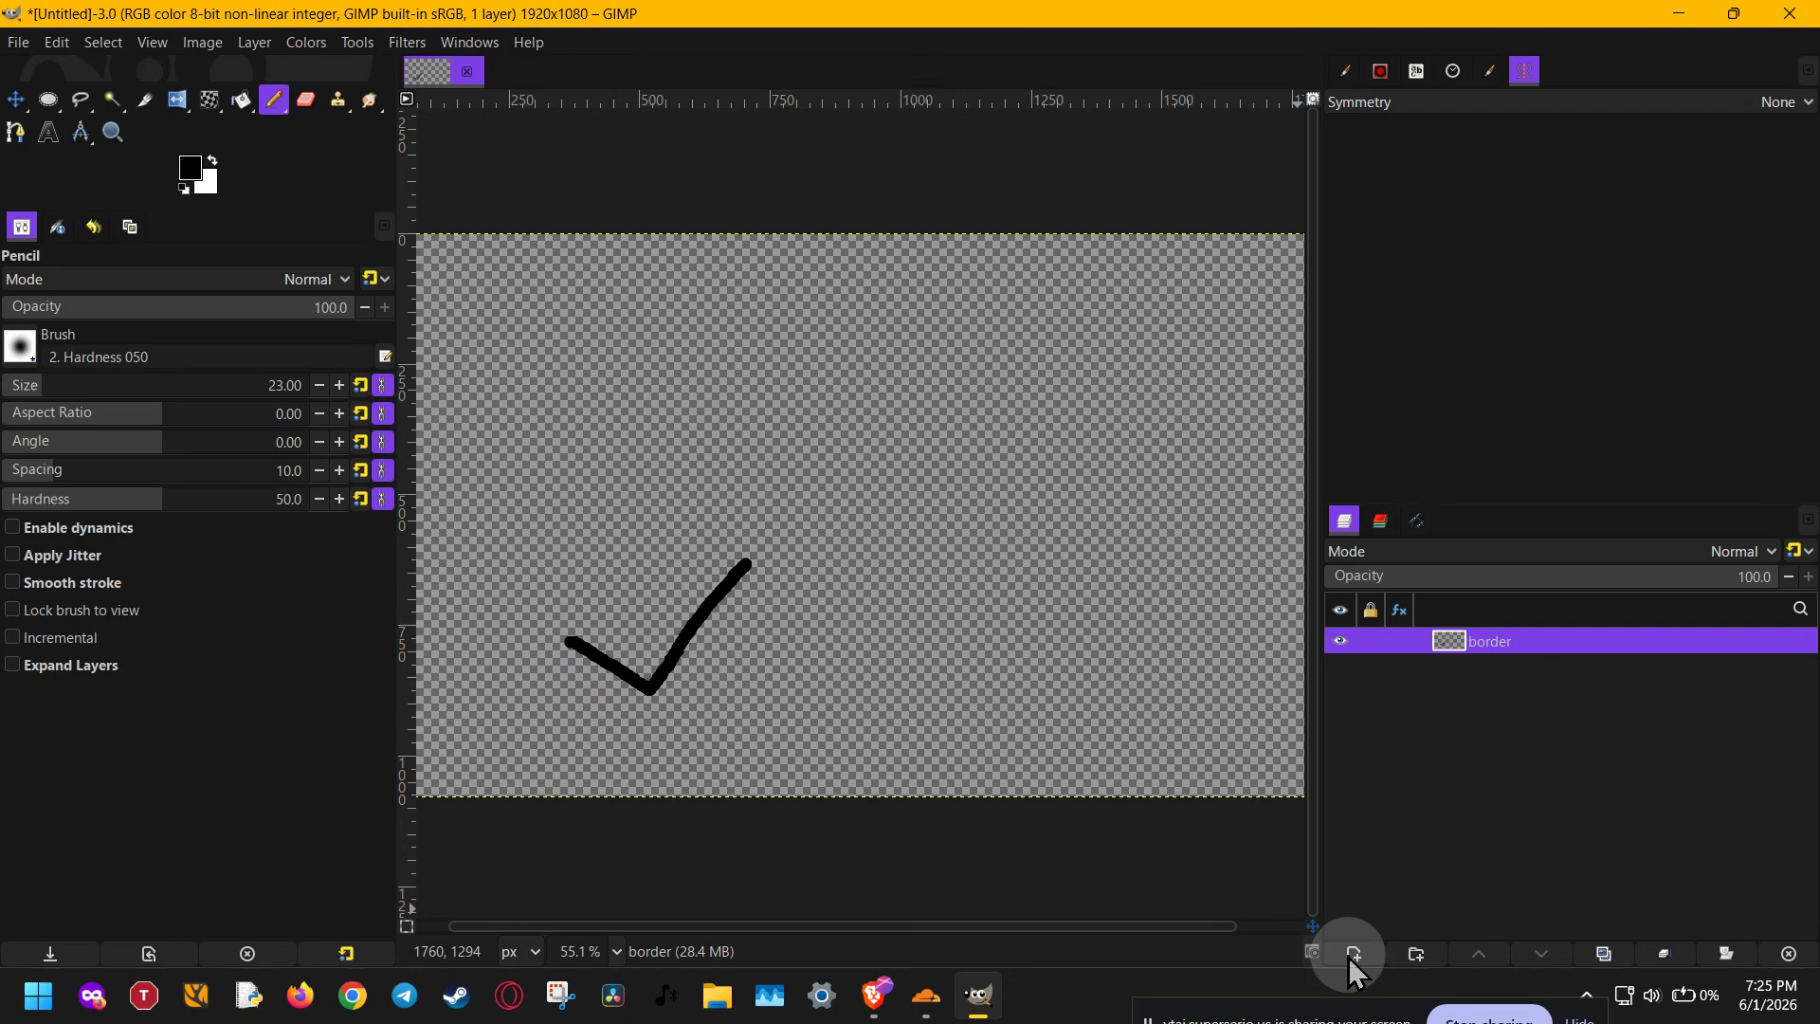
click(1092, 770)
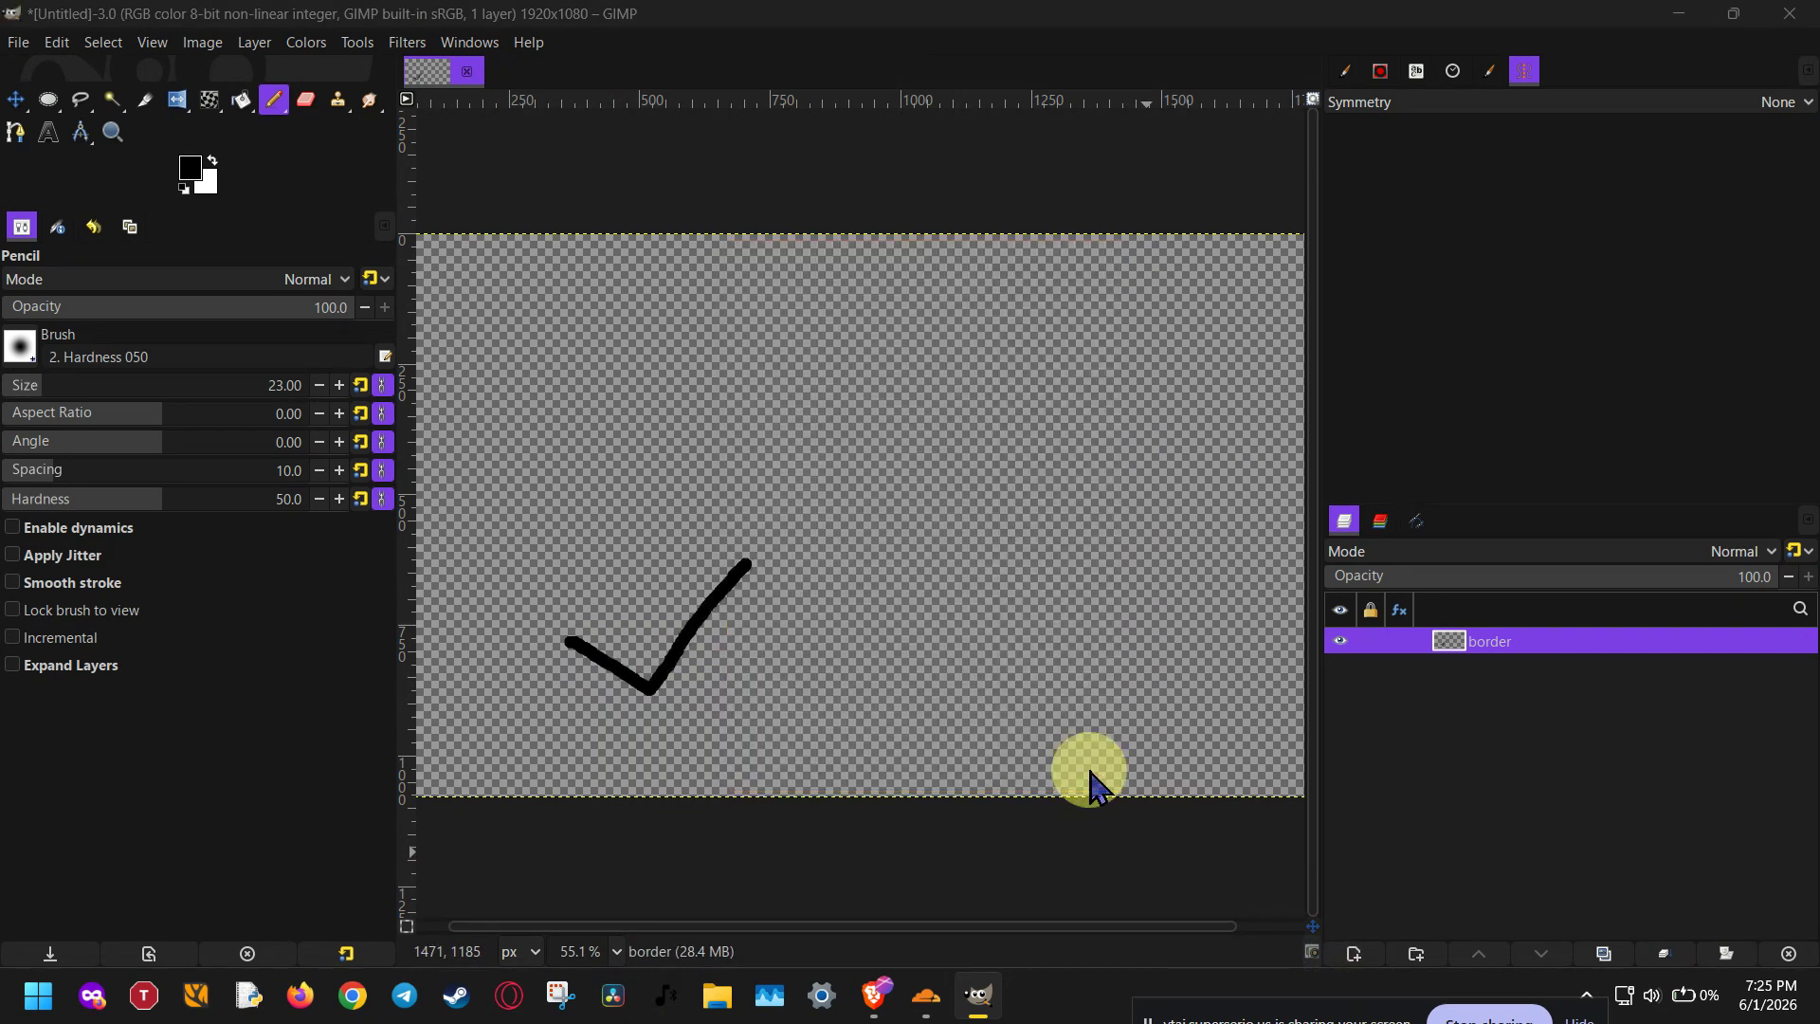
mouse_move(718, 667)
mouse_down()
mouse_move(783, 706)
mouse_move(867, 584)
mouse_up()
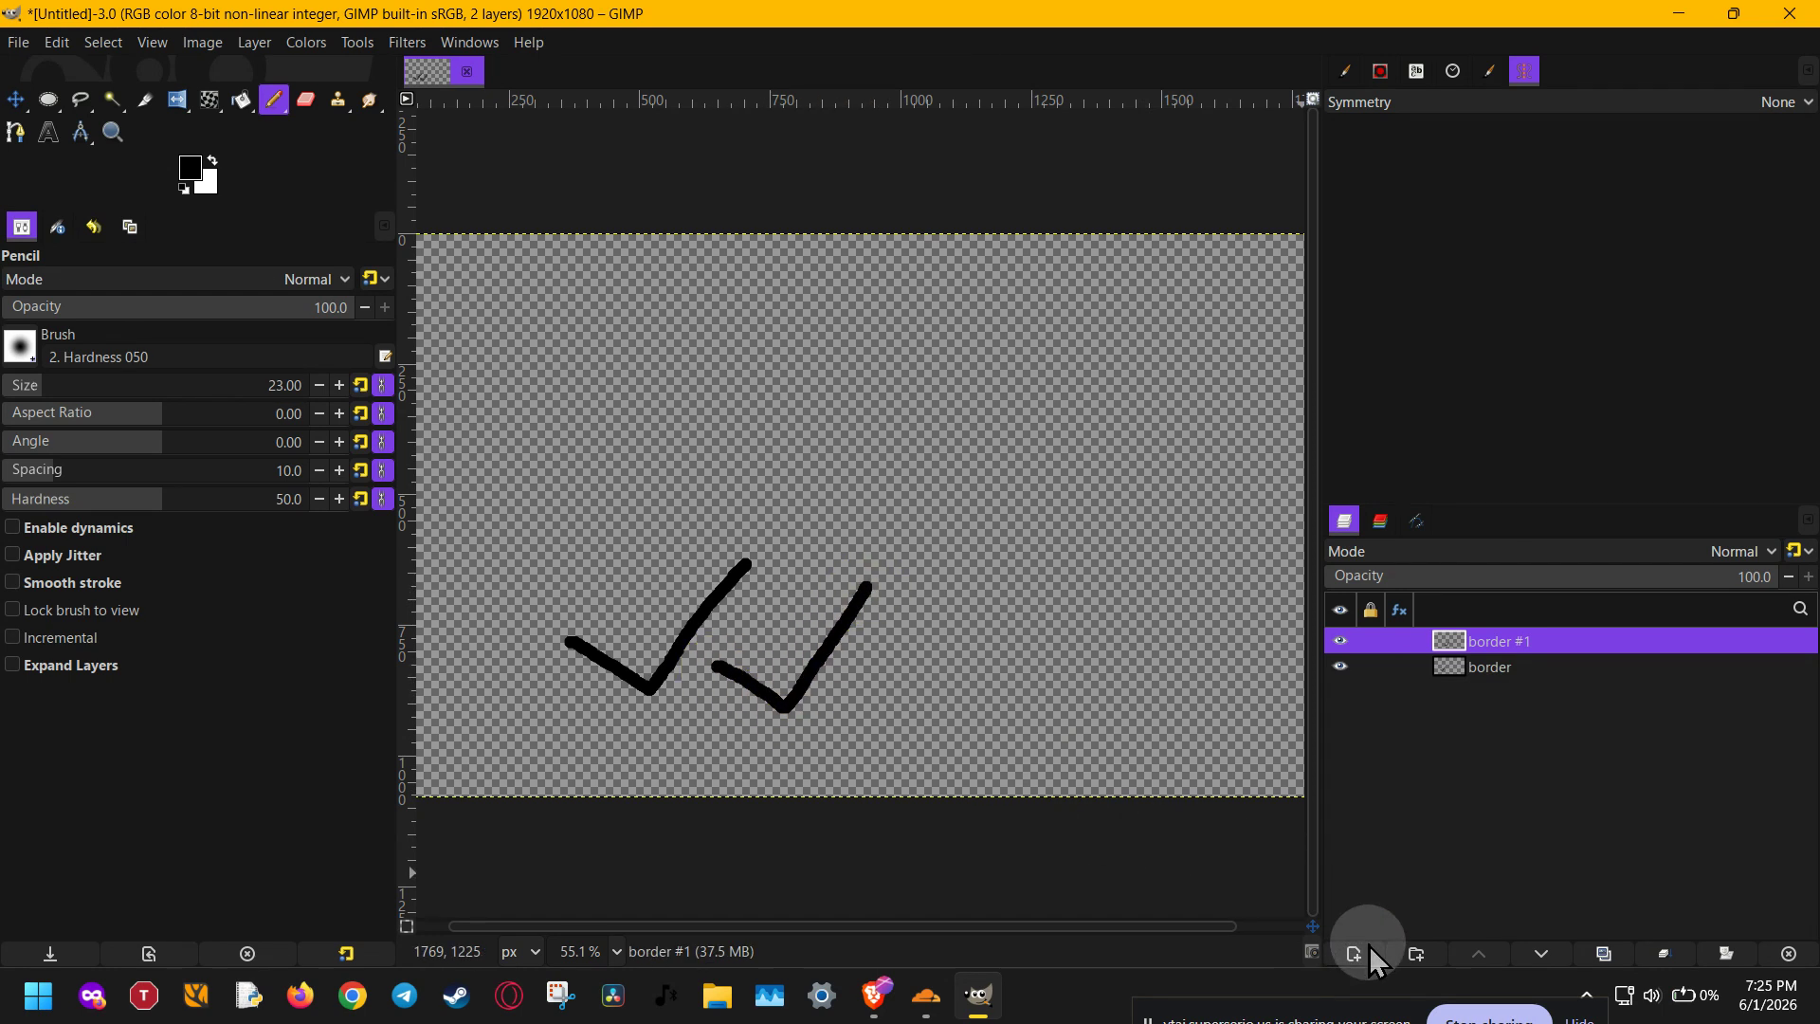
Duplicate the second check mark's layer and move the copy about 291 px to the right
click(1603, 954)
key(m)
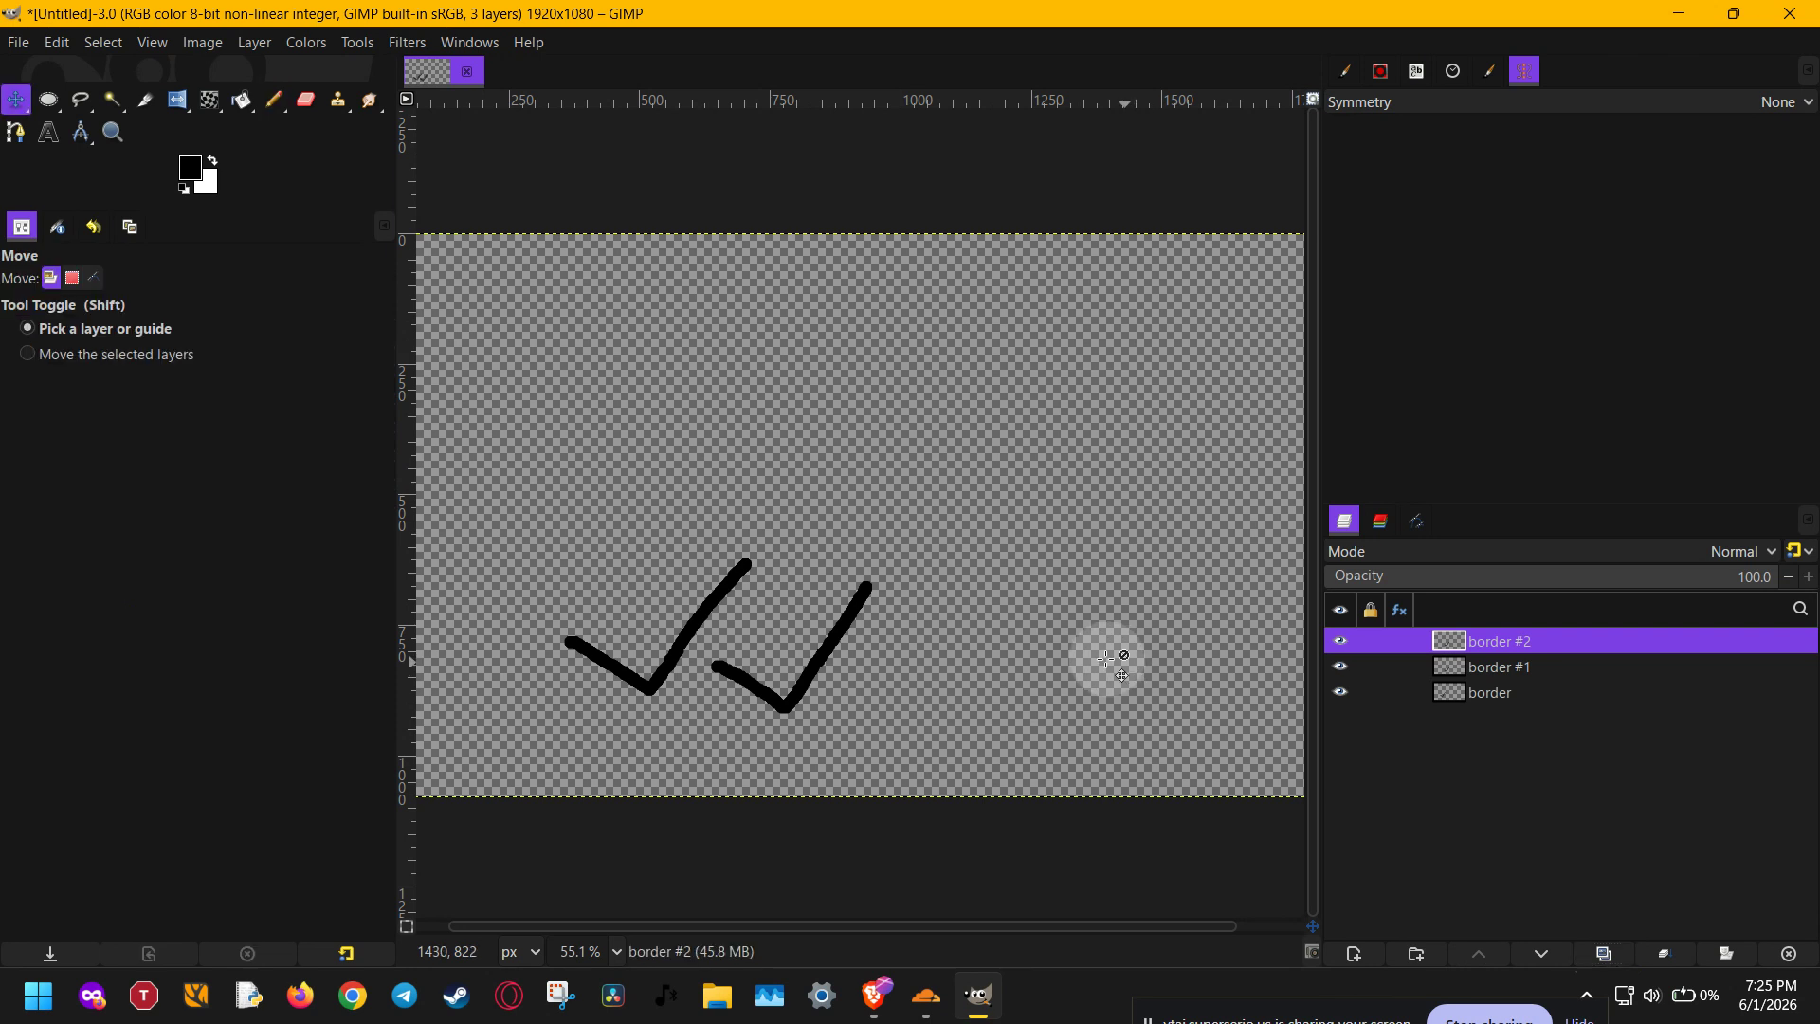
drag(814, 666, 976, 673)
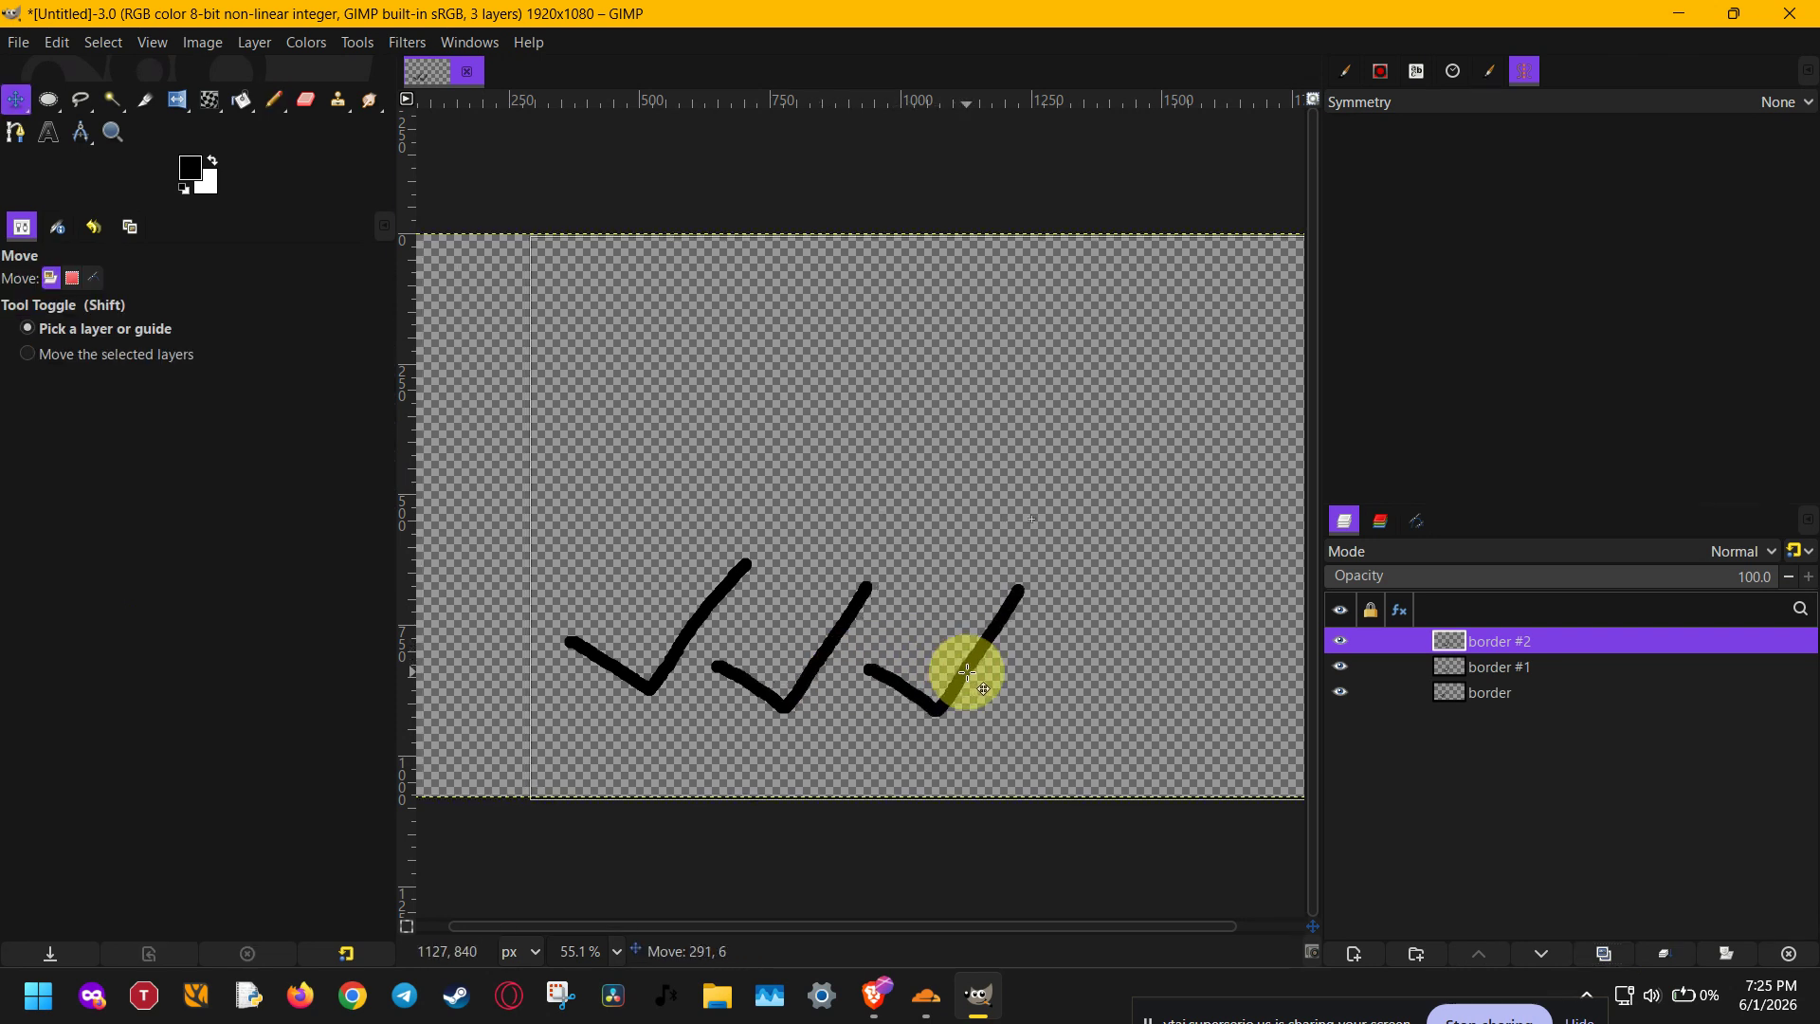
Duplicate the third check mark's layer and place the copy to its right, tightening the spacing by about 44 px
click(1602, 953)
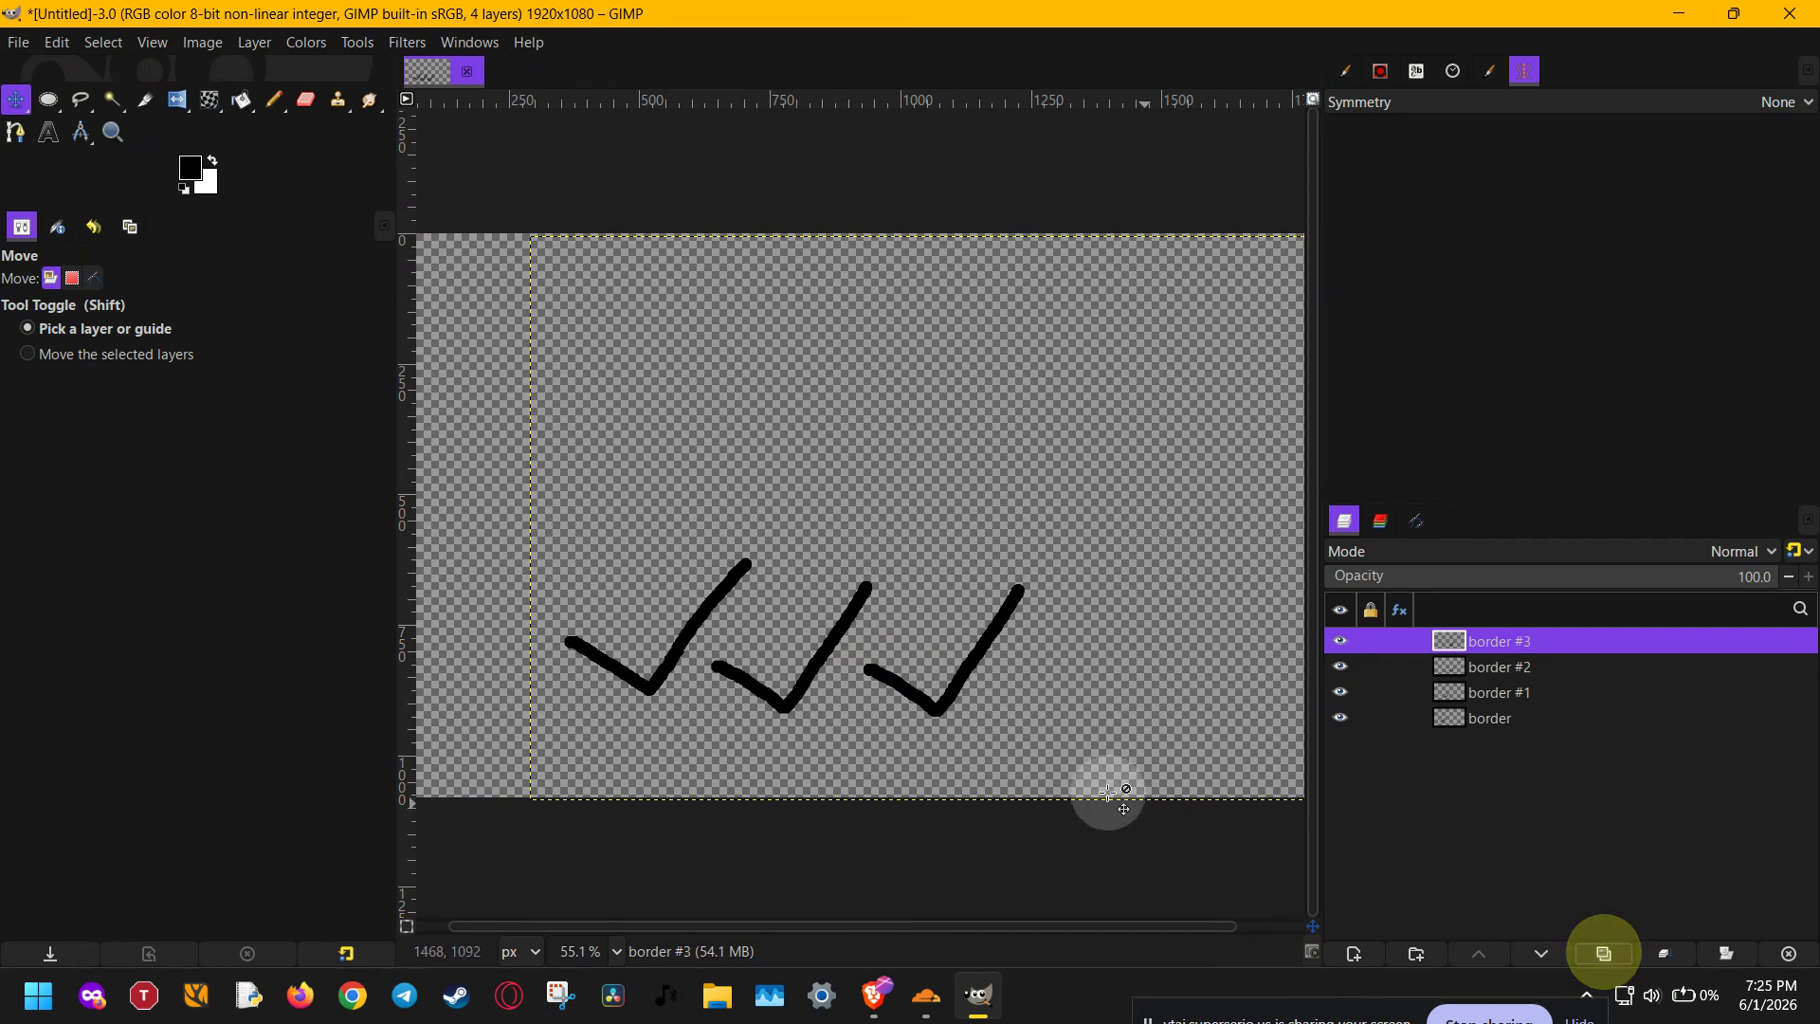
drag(953, 699, 1105, 699)
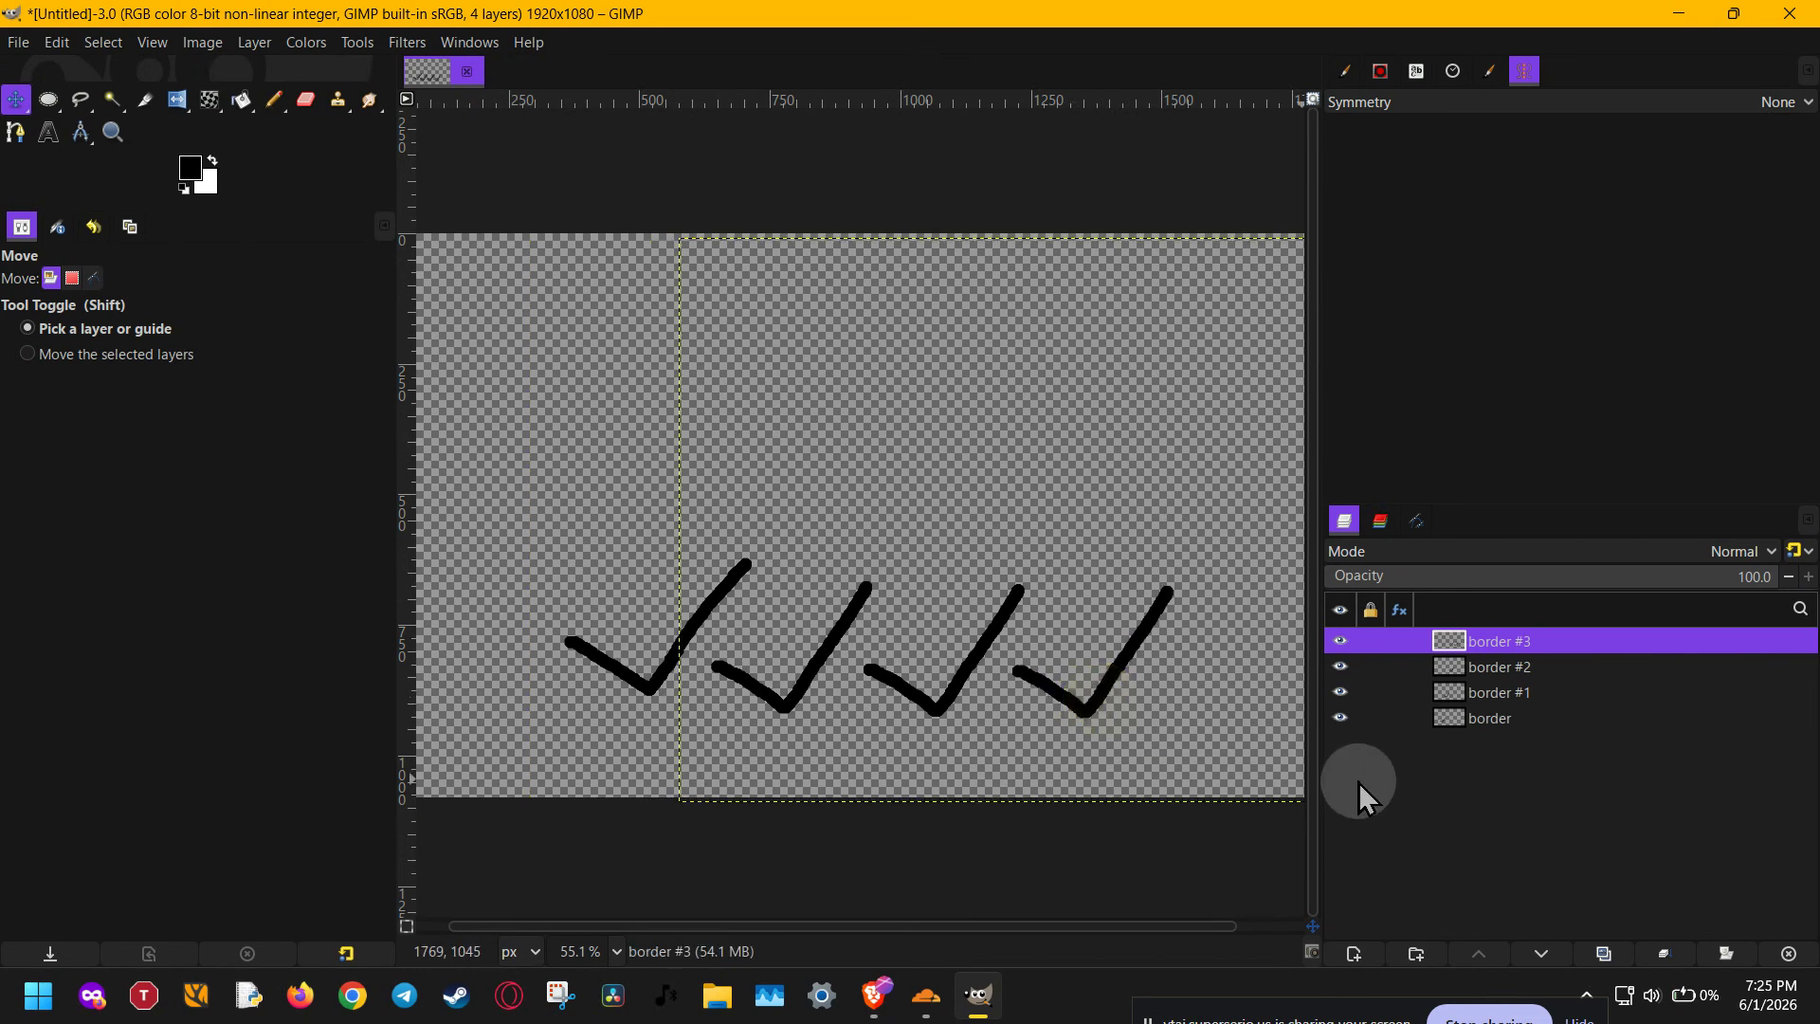
drag(1079, 708, 1057, 708)
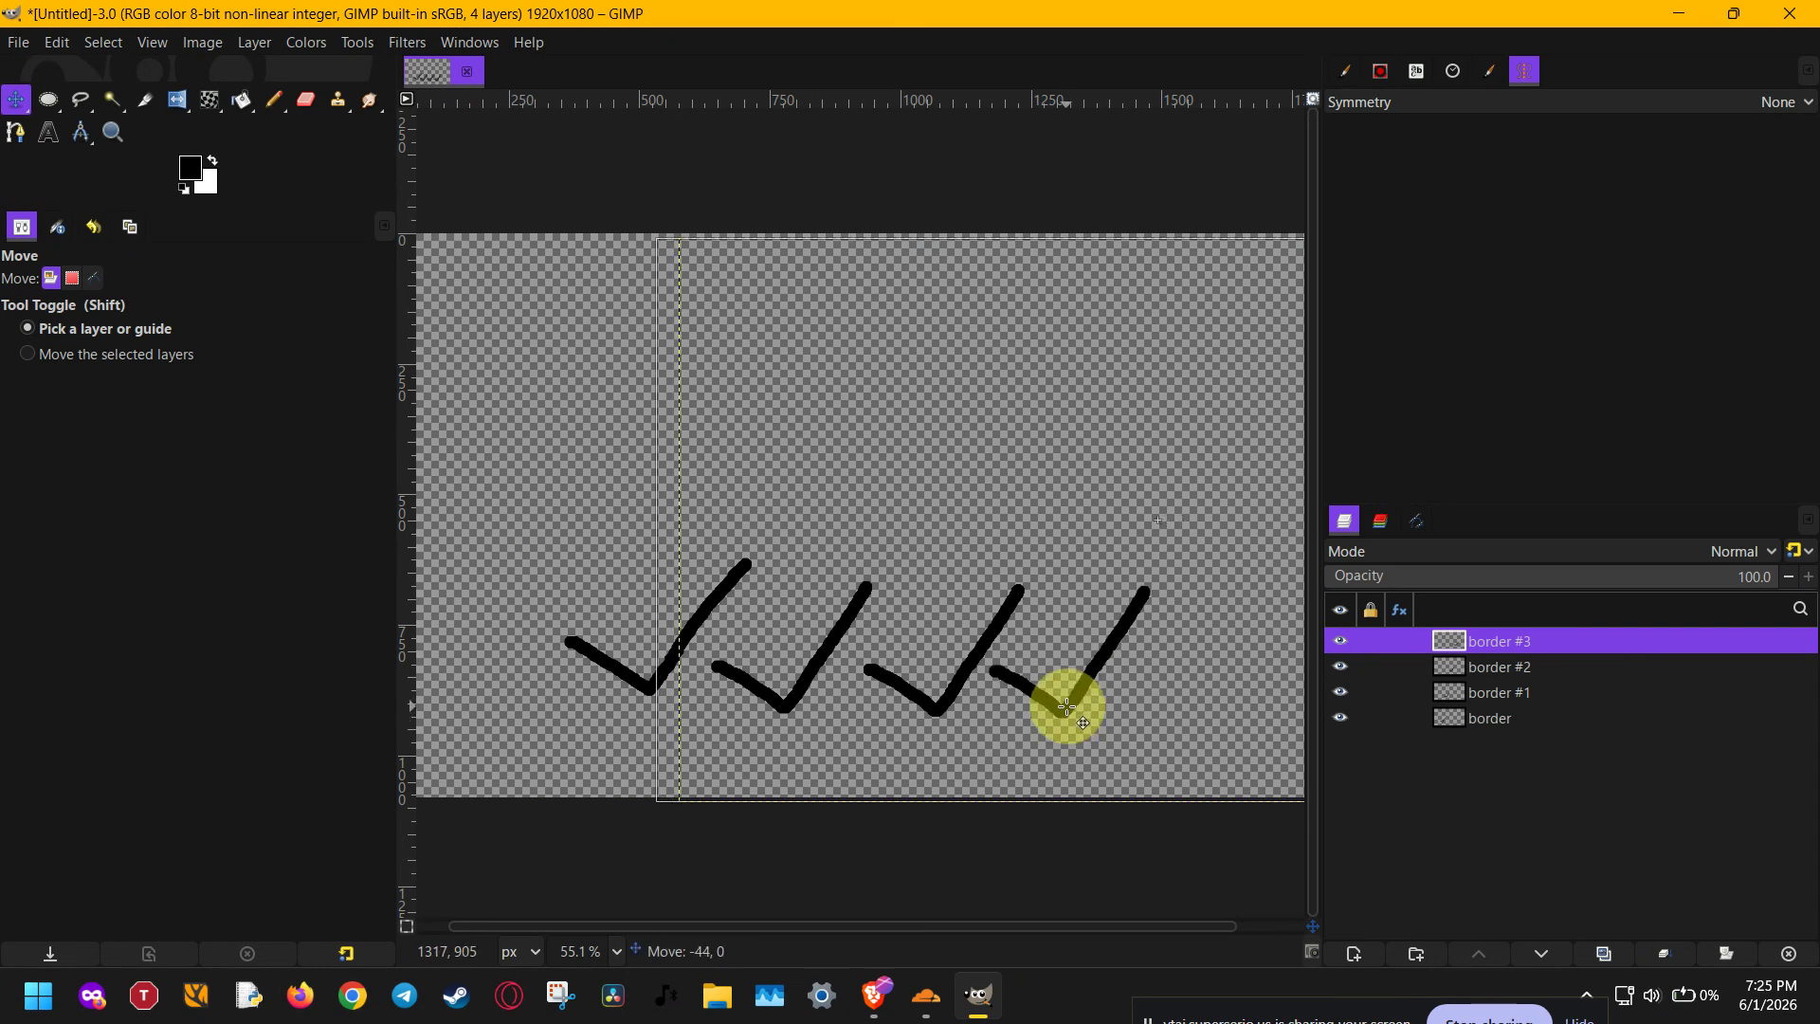
Shift the second check mark's layer, border #1, slightly to the right to even out the row's spacing
click(1459, 664)
click(1486, 694)
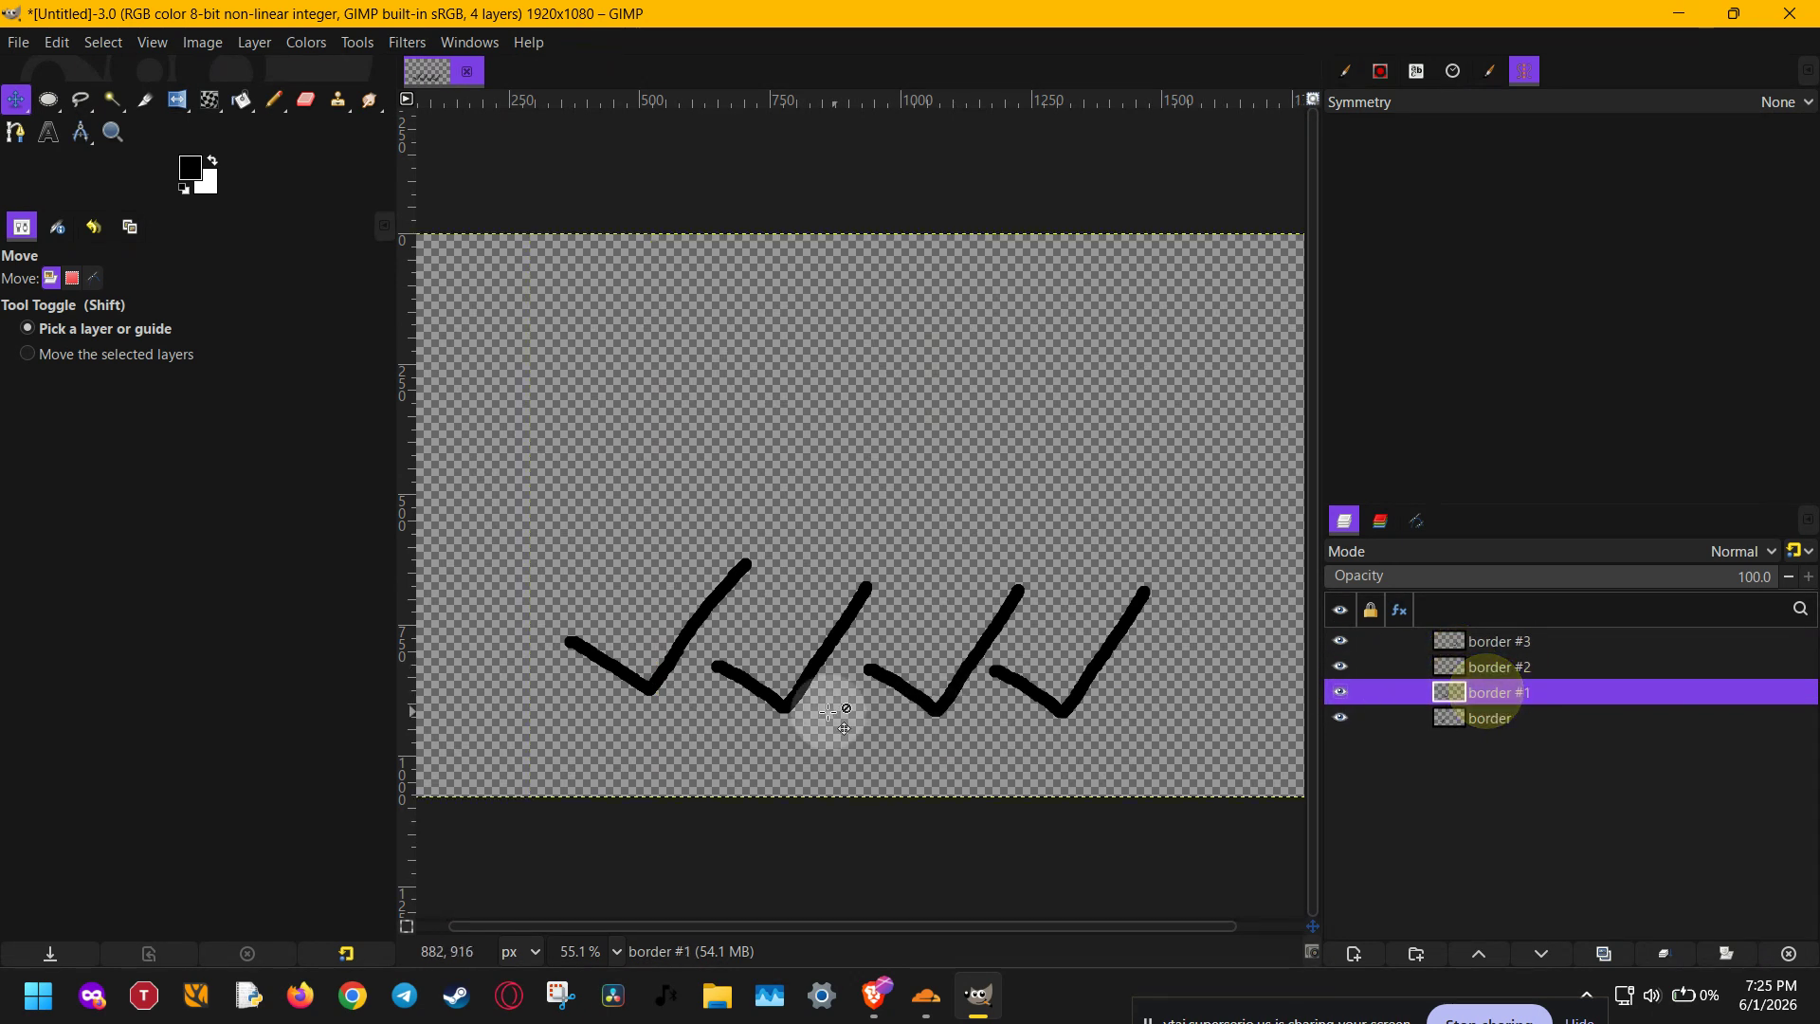
drag(792, 702, 813, 701)
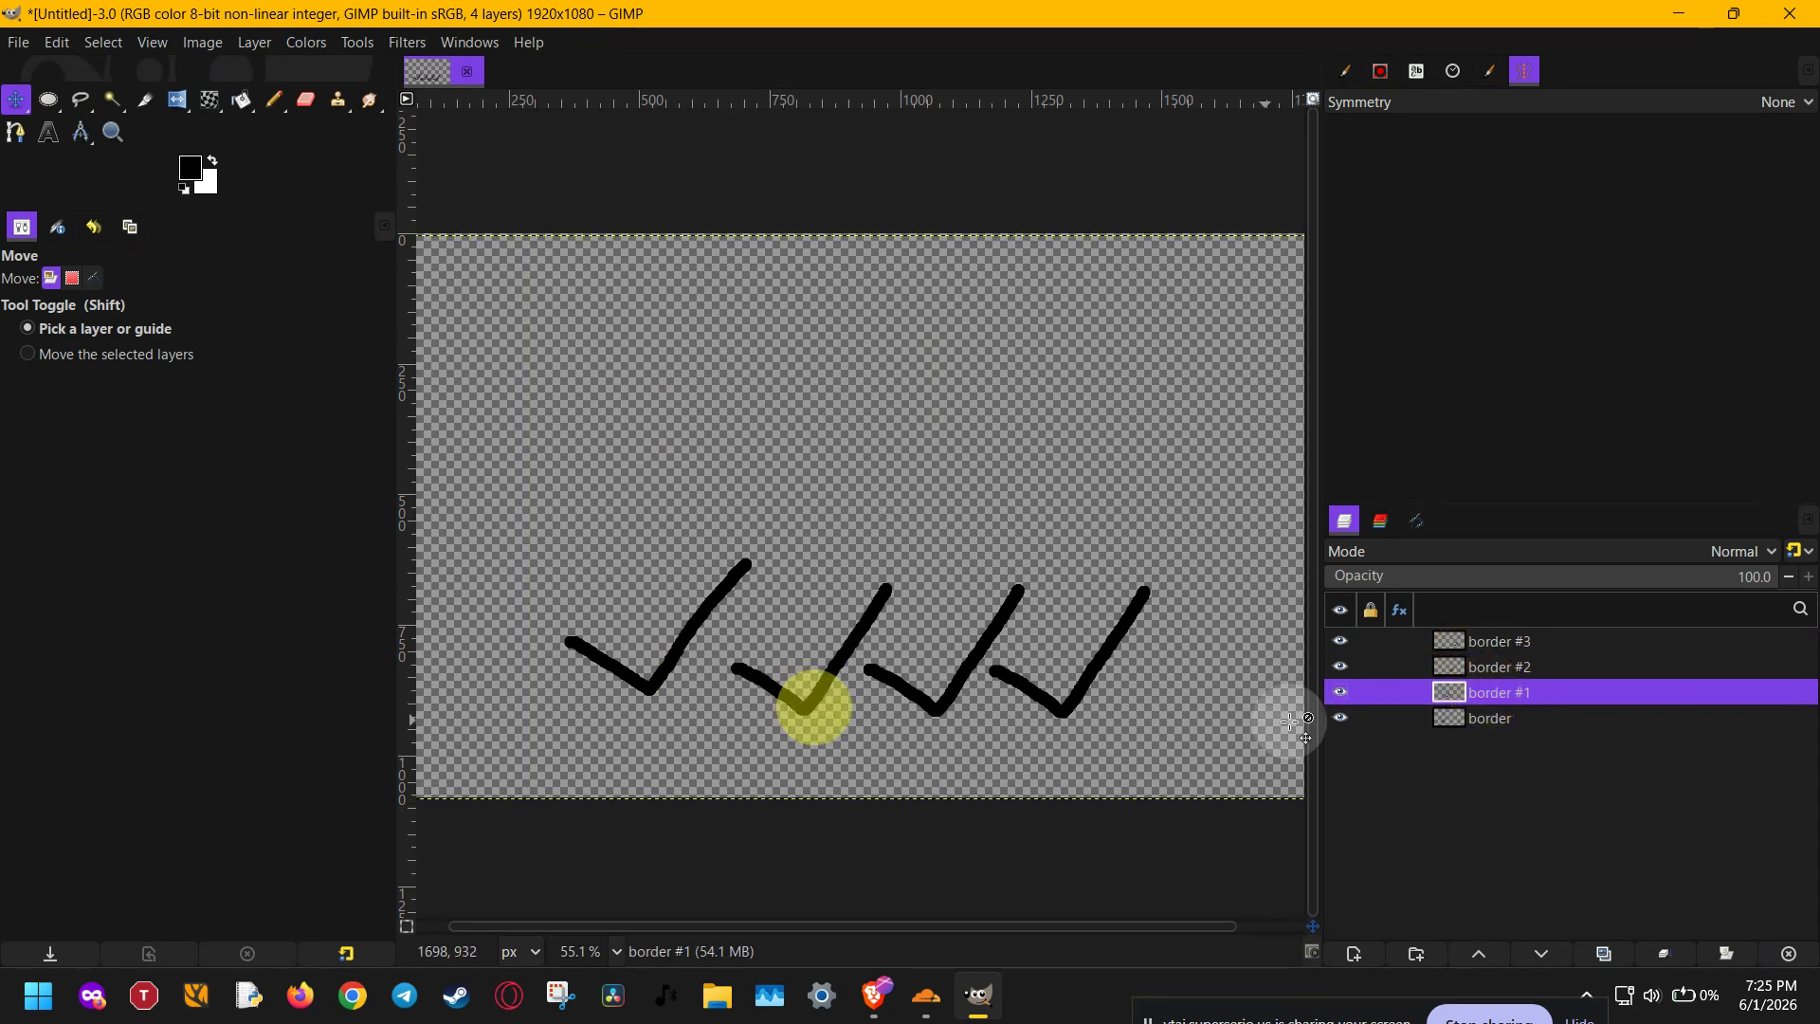
Open all the Timeline 2 PNG frames from the frames folder in Assets as layers of the current image
click(19, 42)
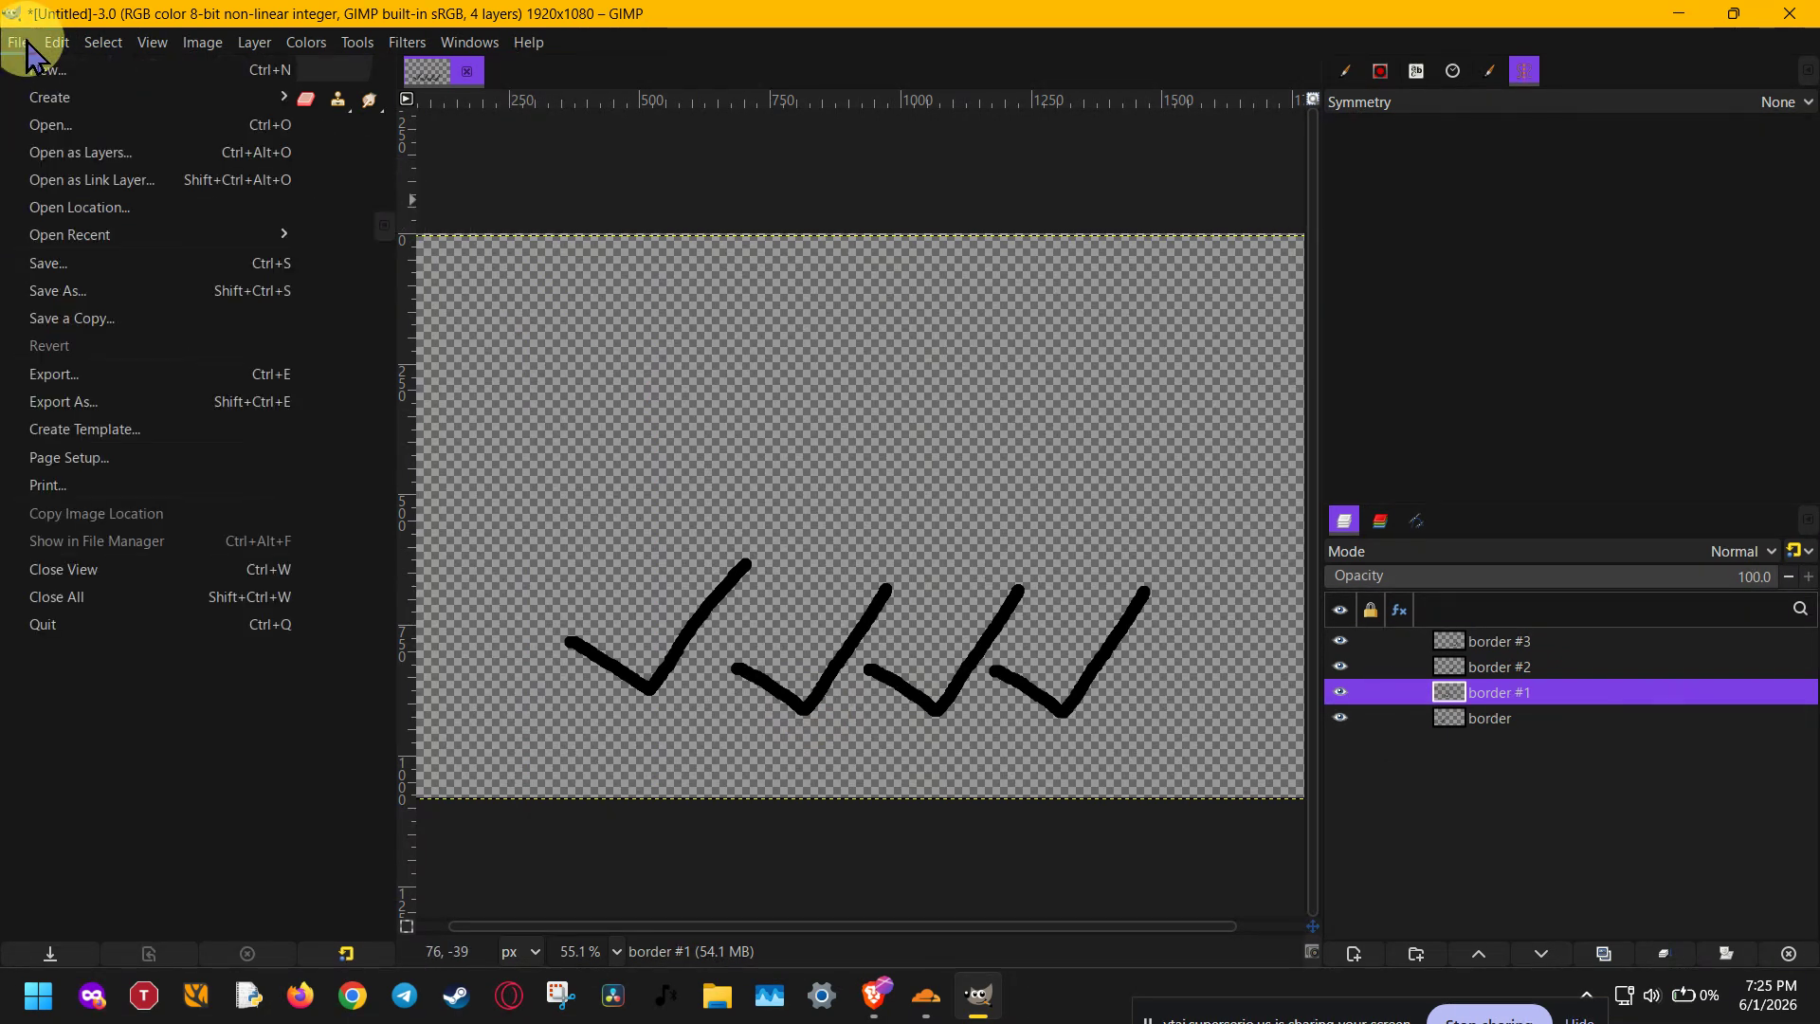
click(80, 153)
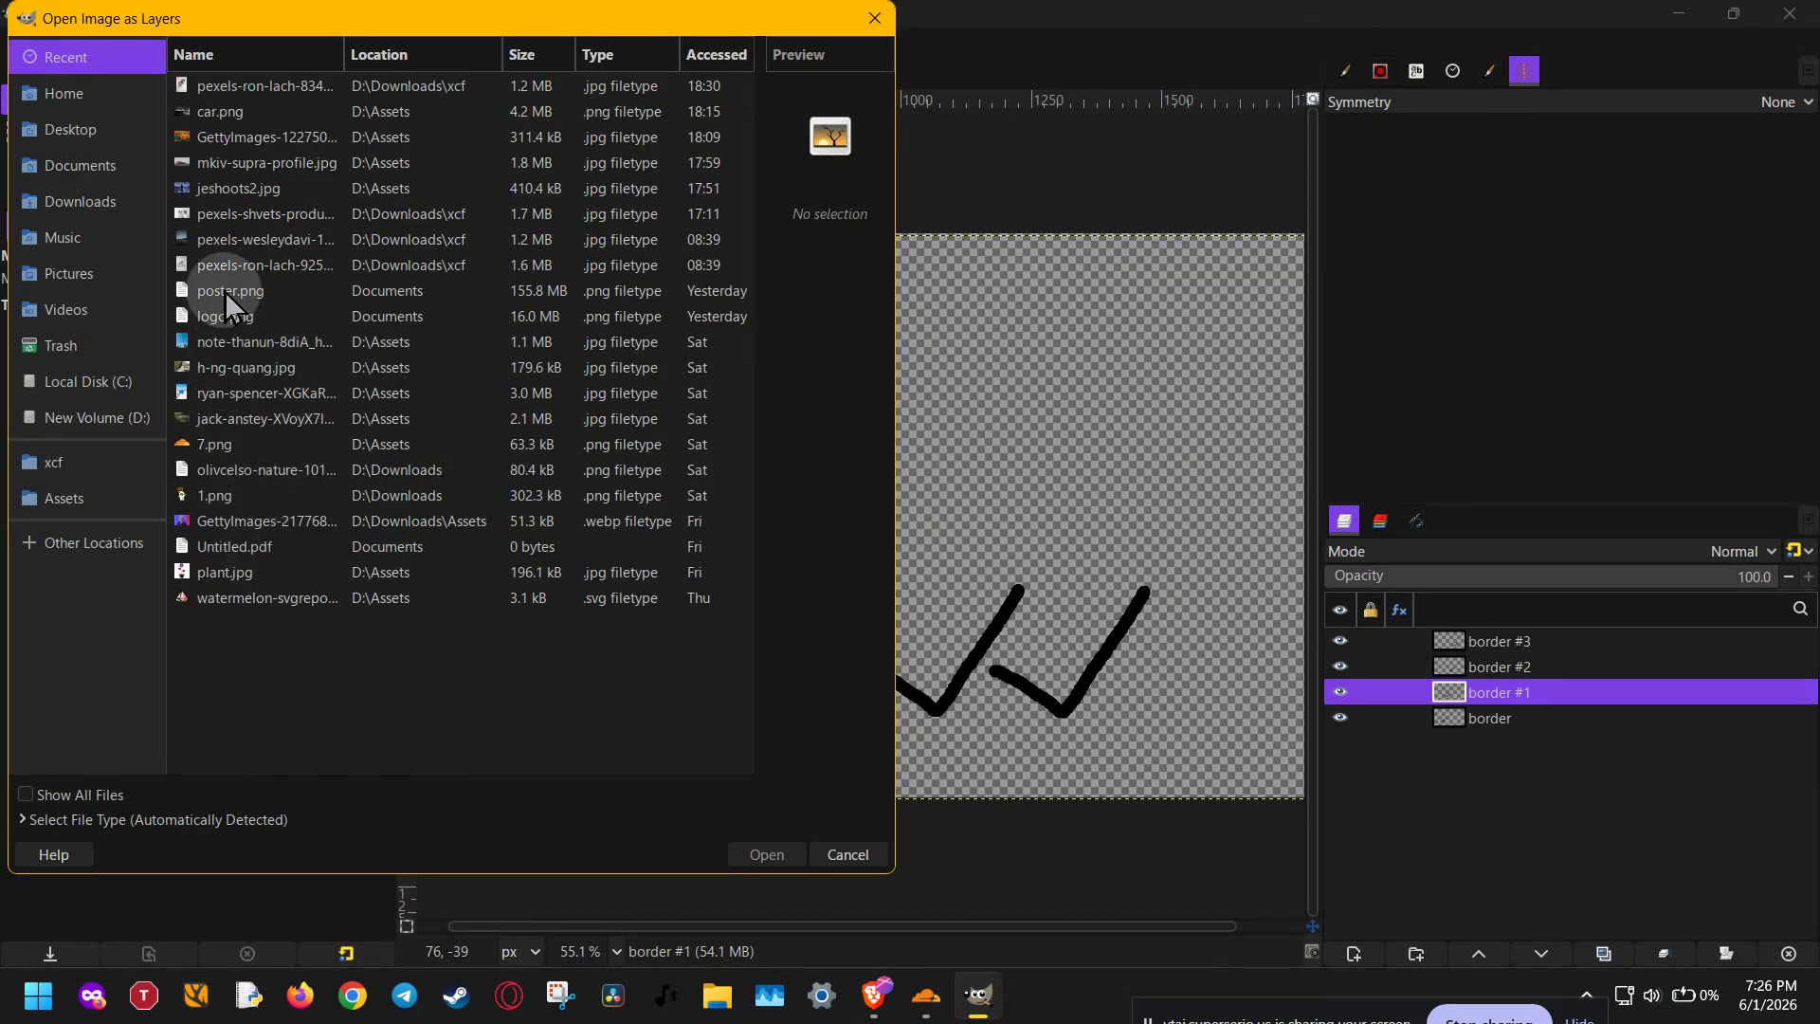
click(86, 463)
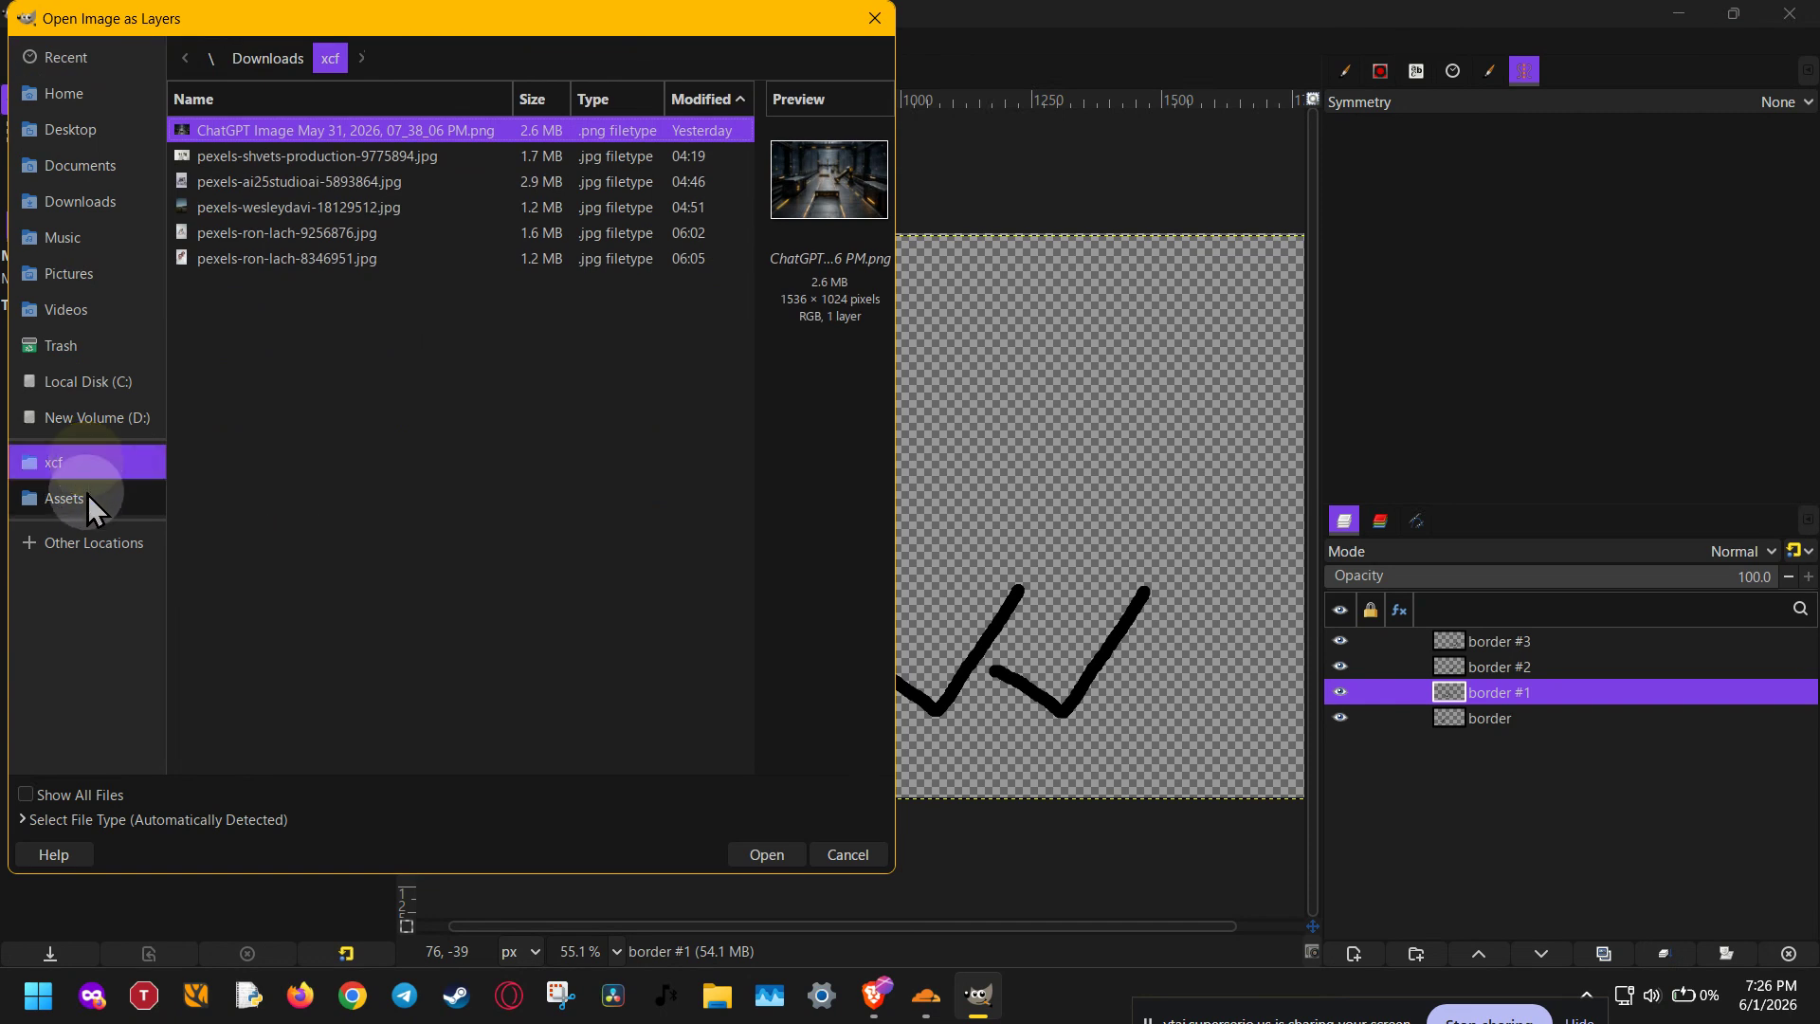
click(88, 500)
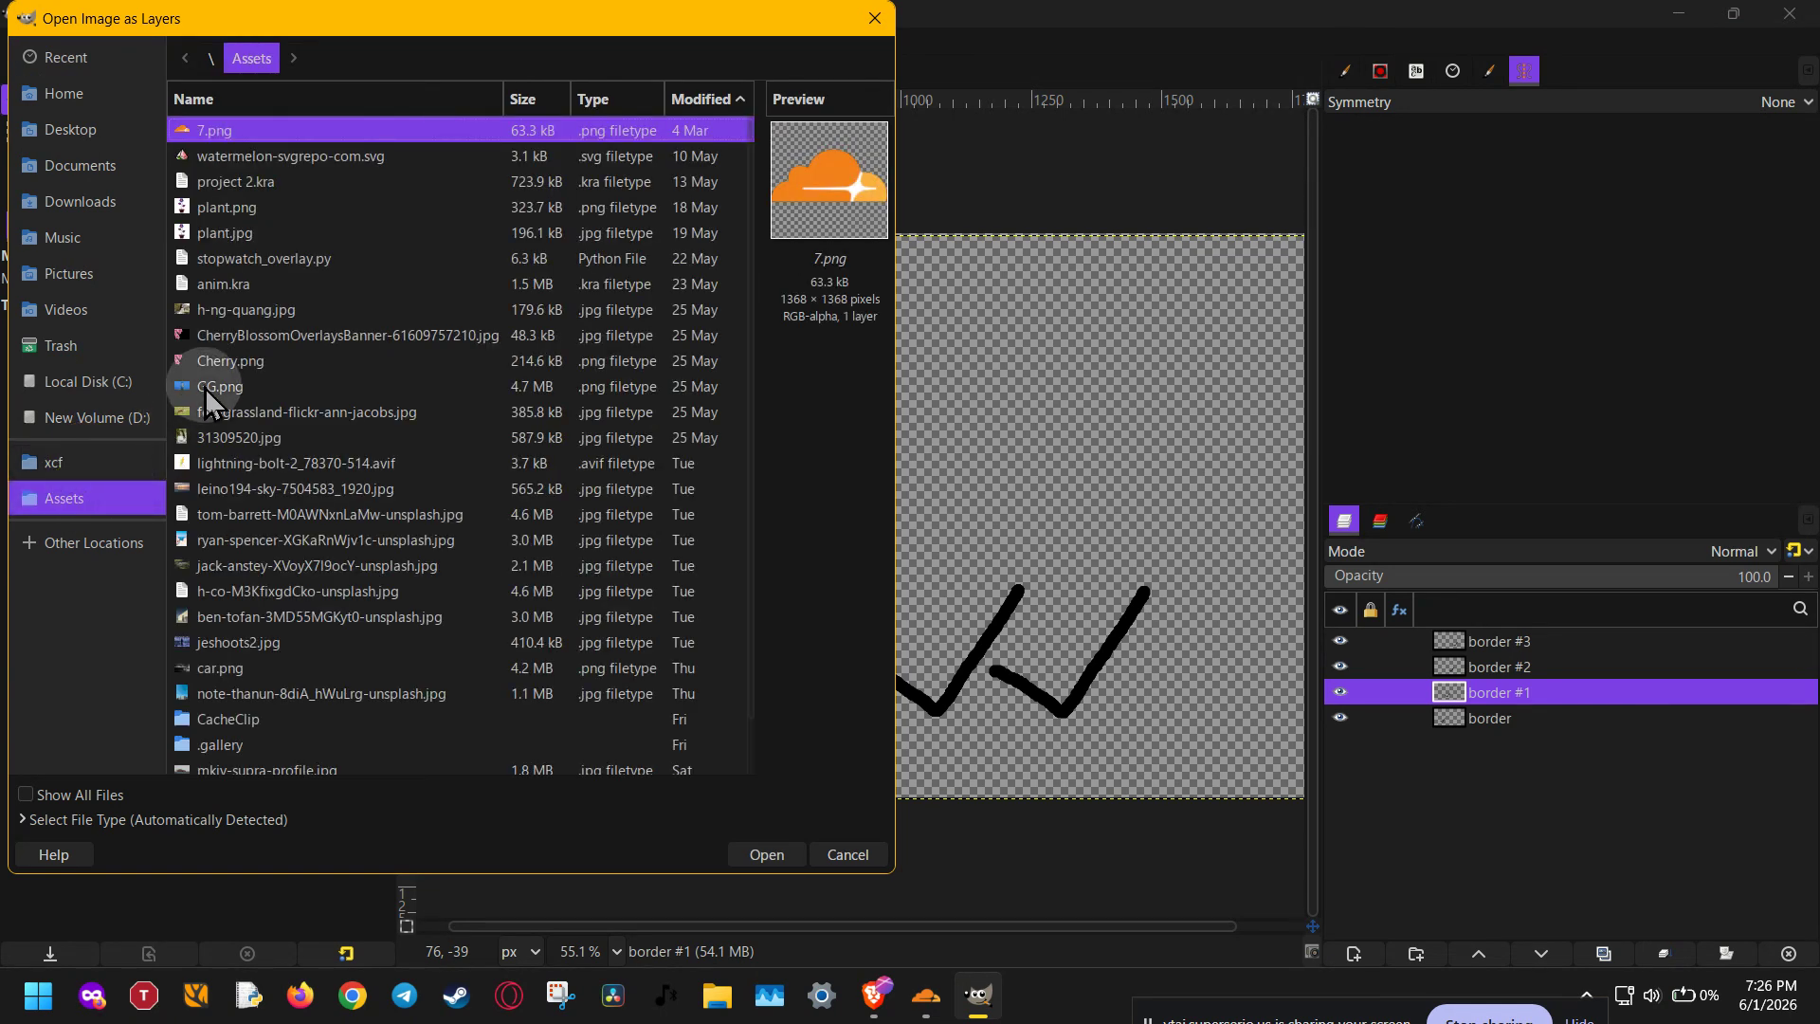
scroll(204, 398, down, 2)
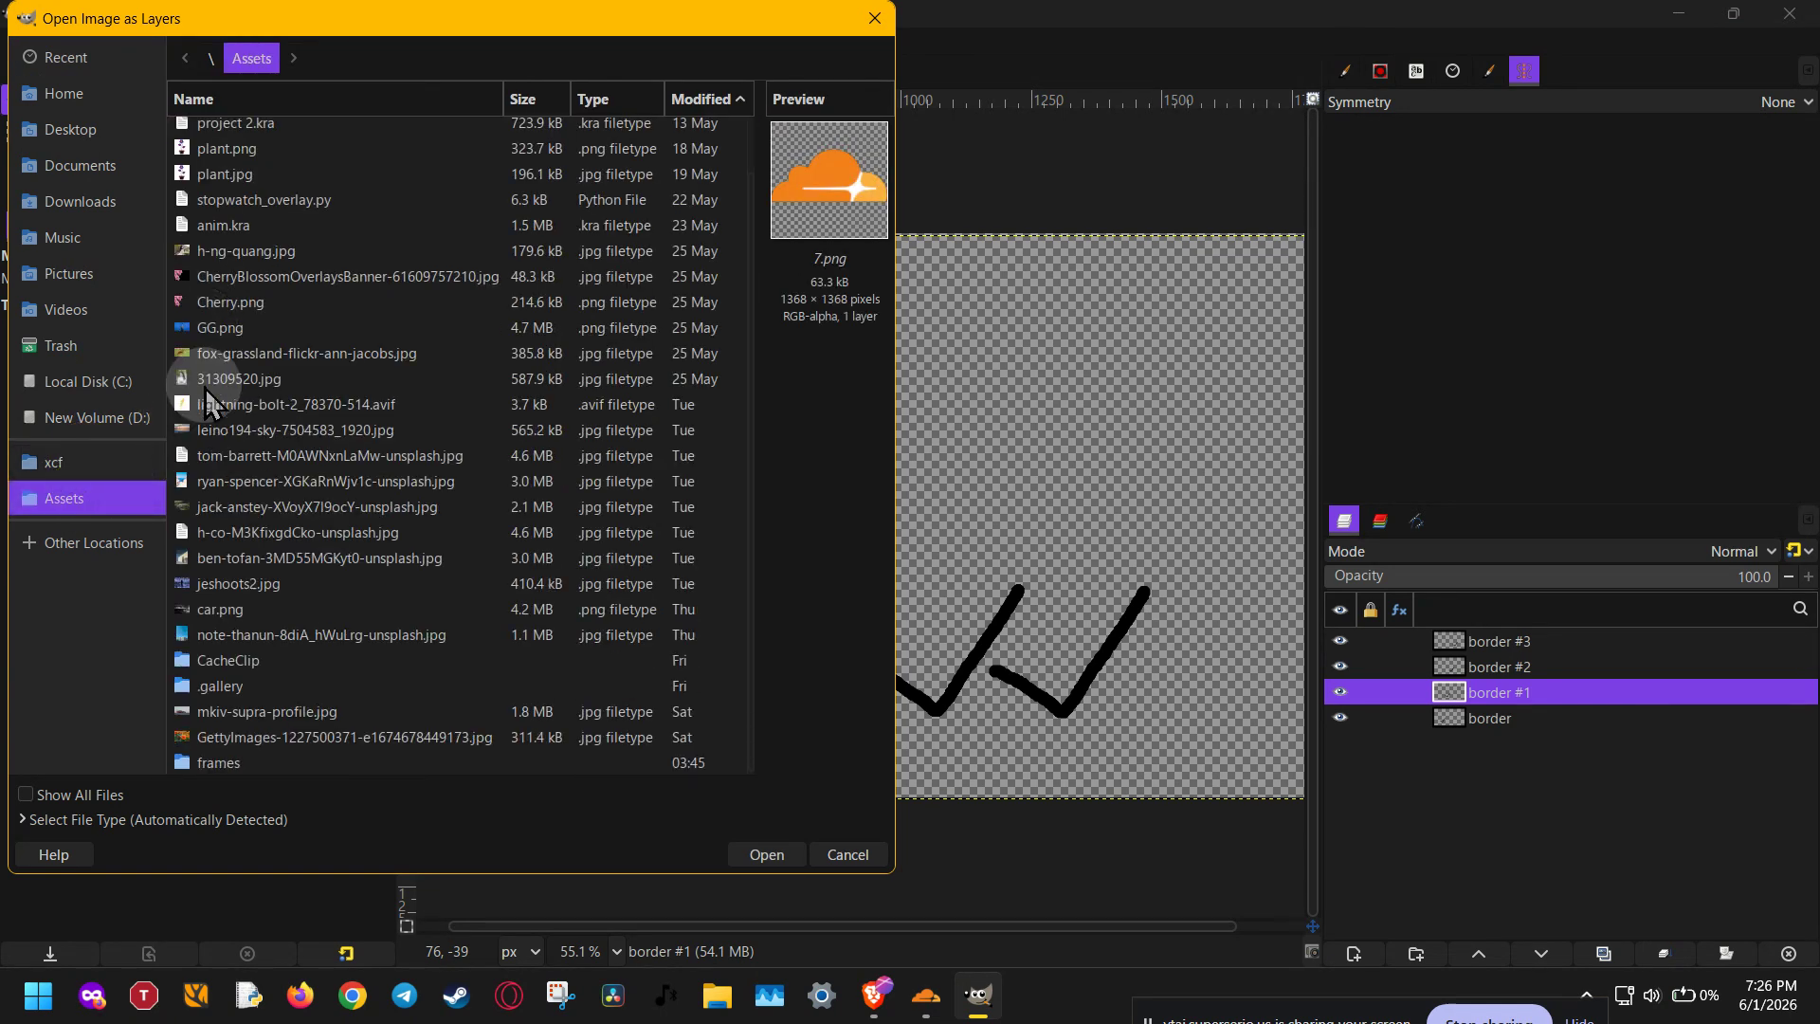
double_click(237, 763)
drag(269, 489, 347, 130)
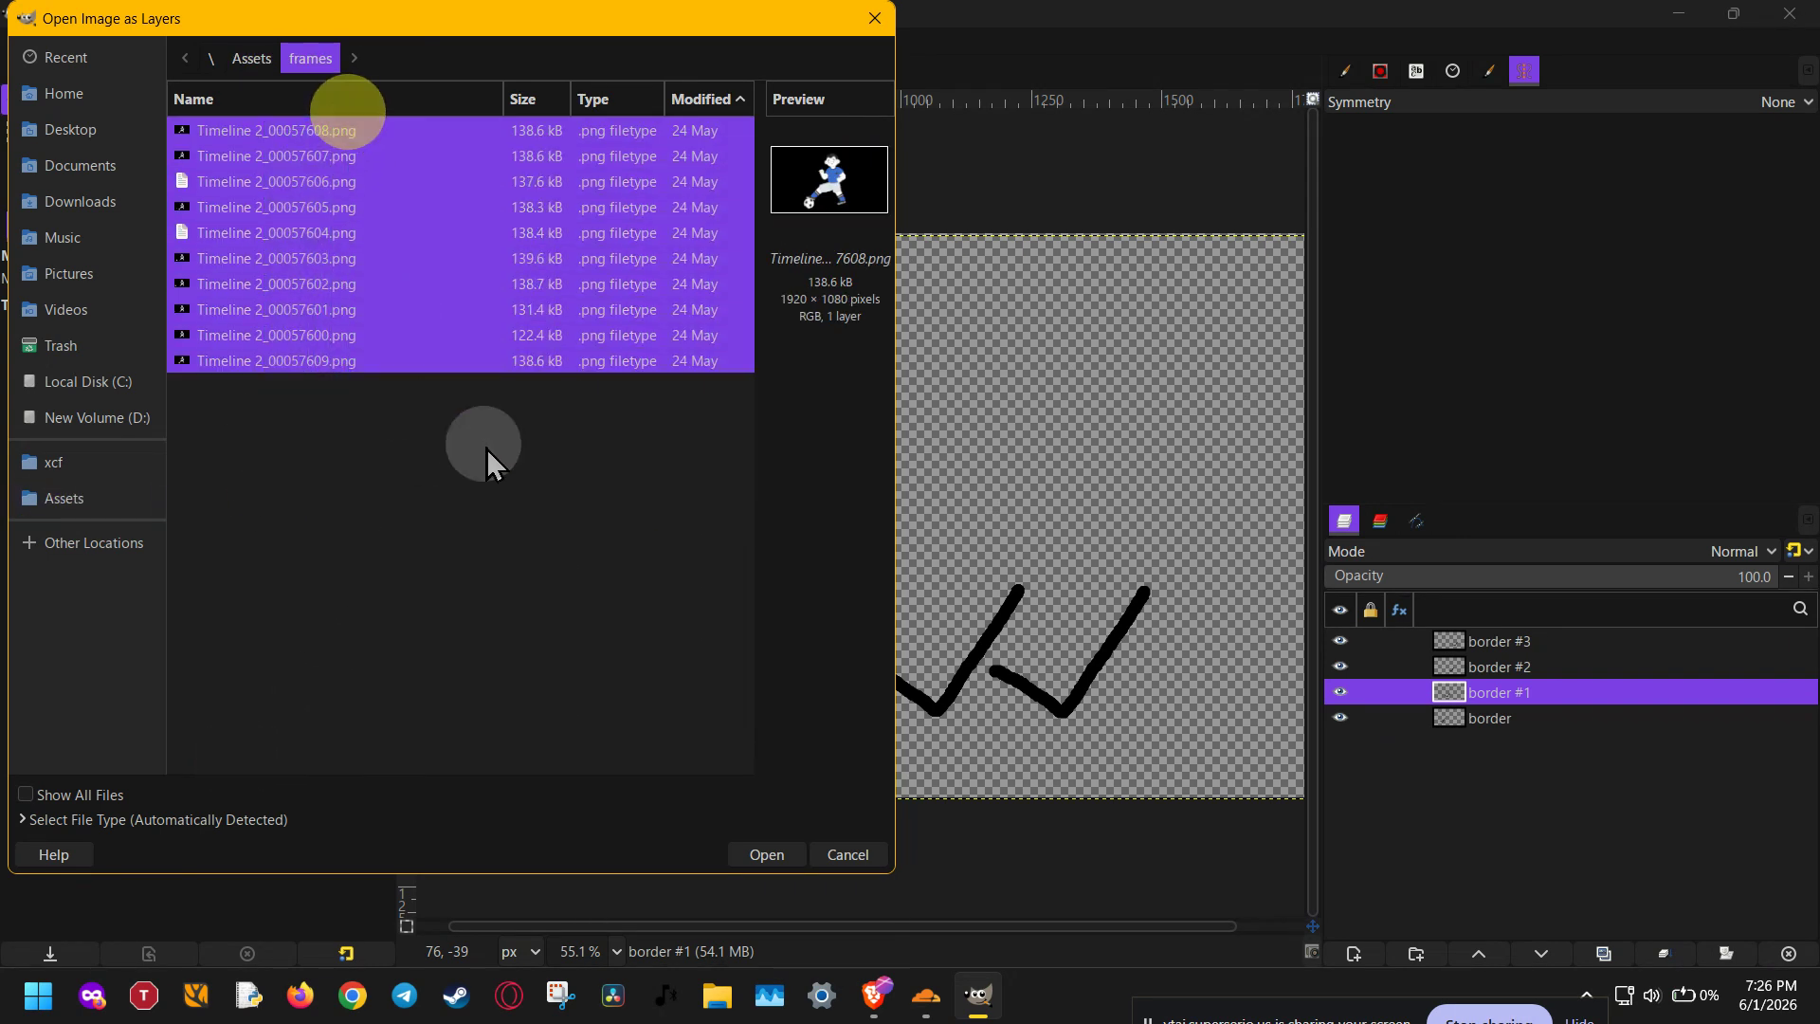
click(777, 851)
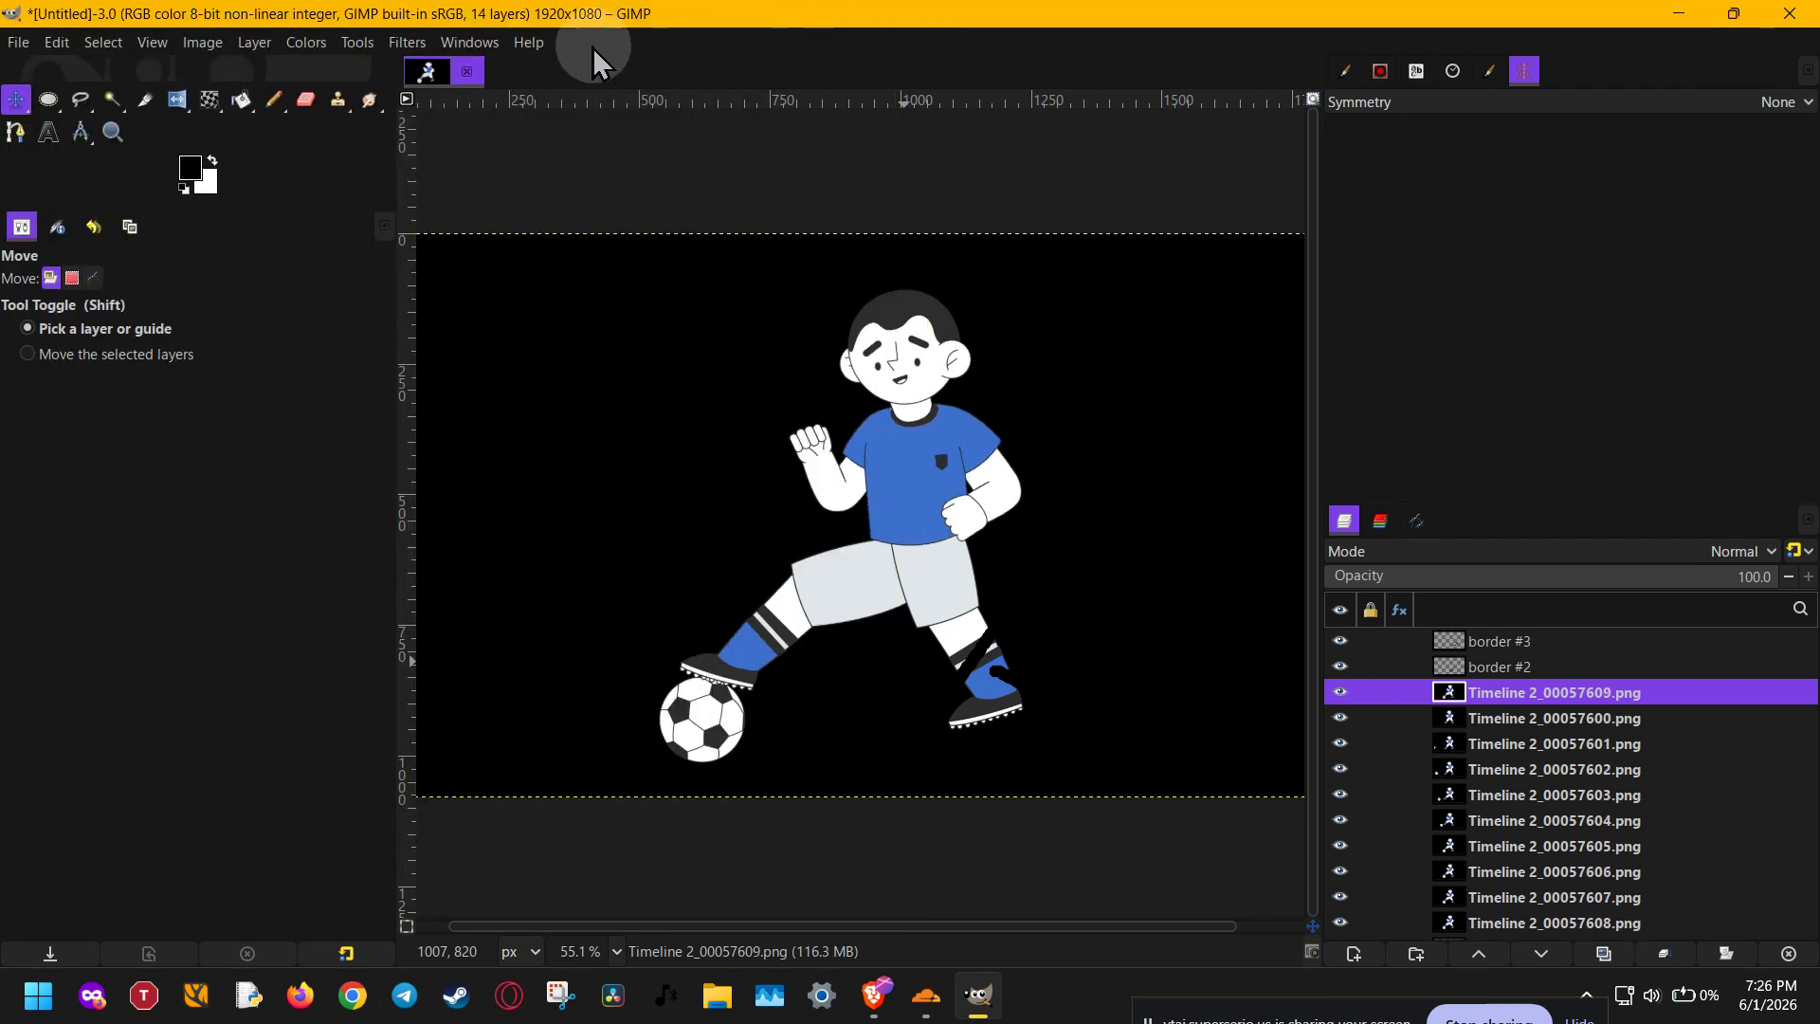
Preview the layers with Animation Playback at 15 fps and close the preview
click(407, 43)
click(494, 519)
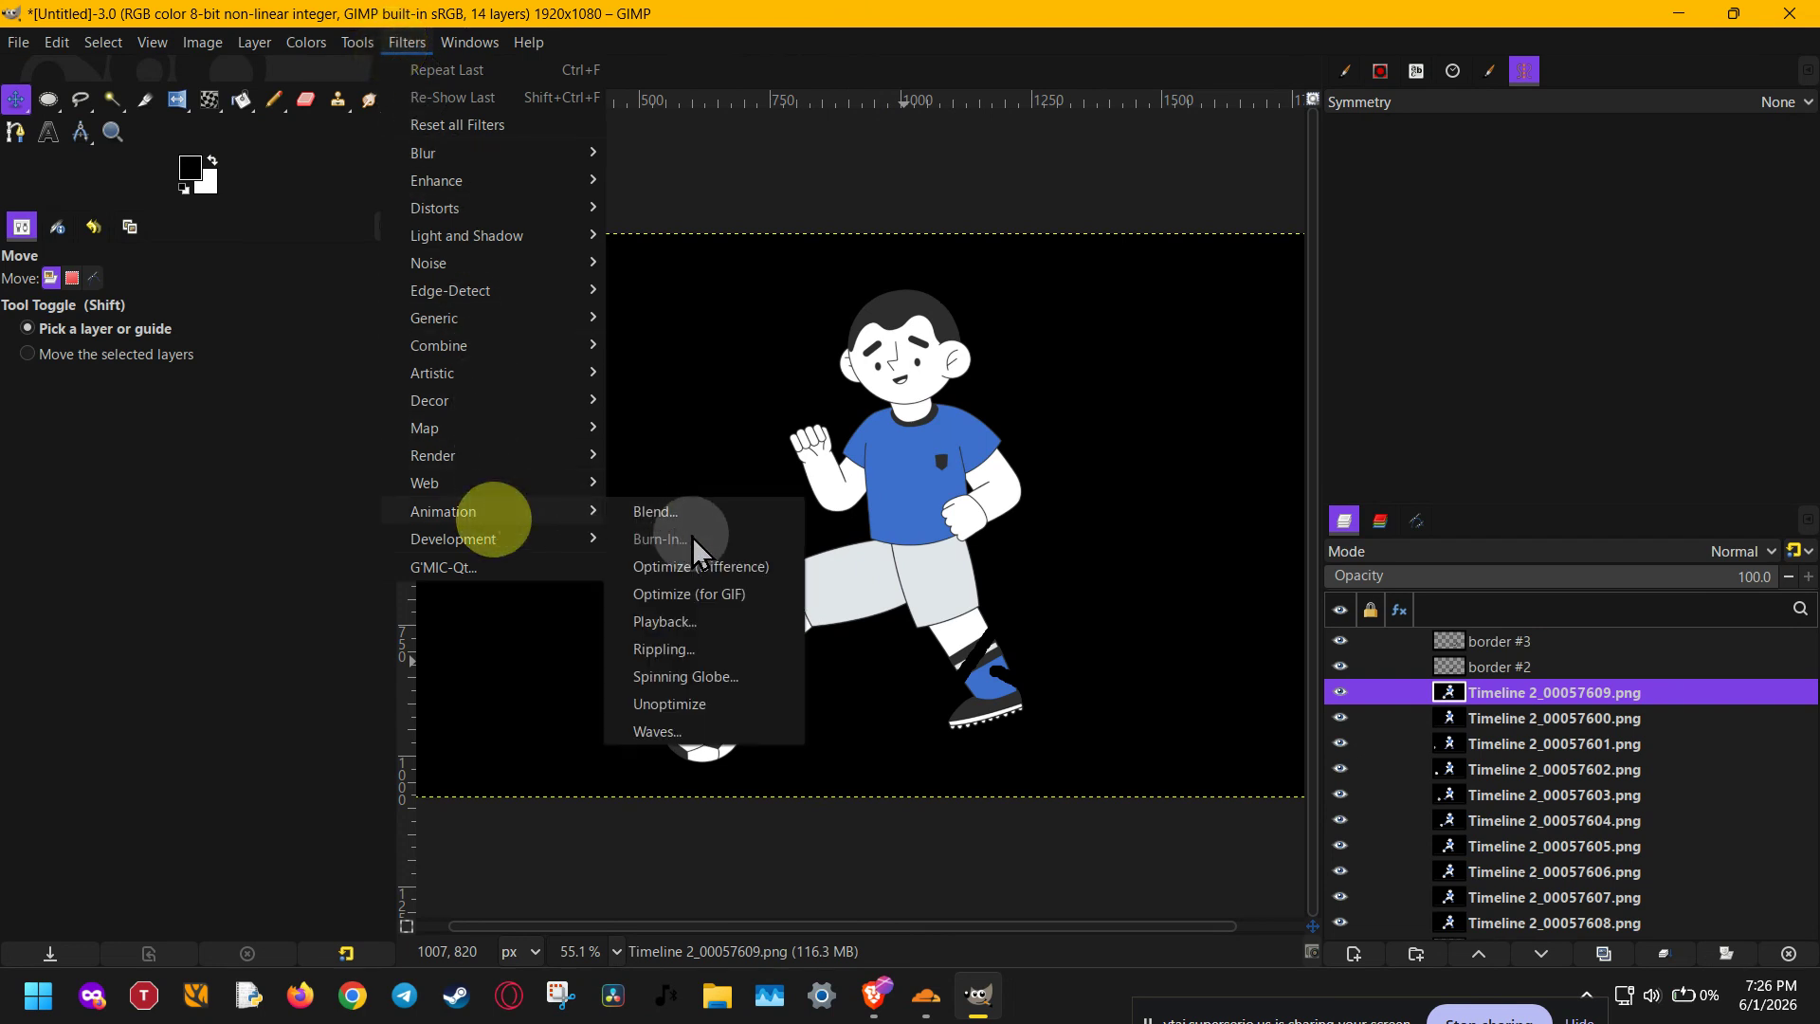
click(678, 626)
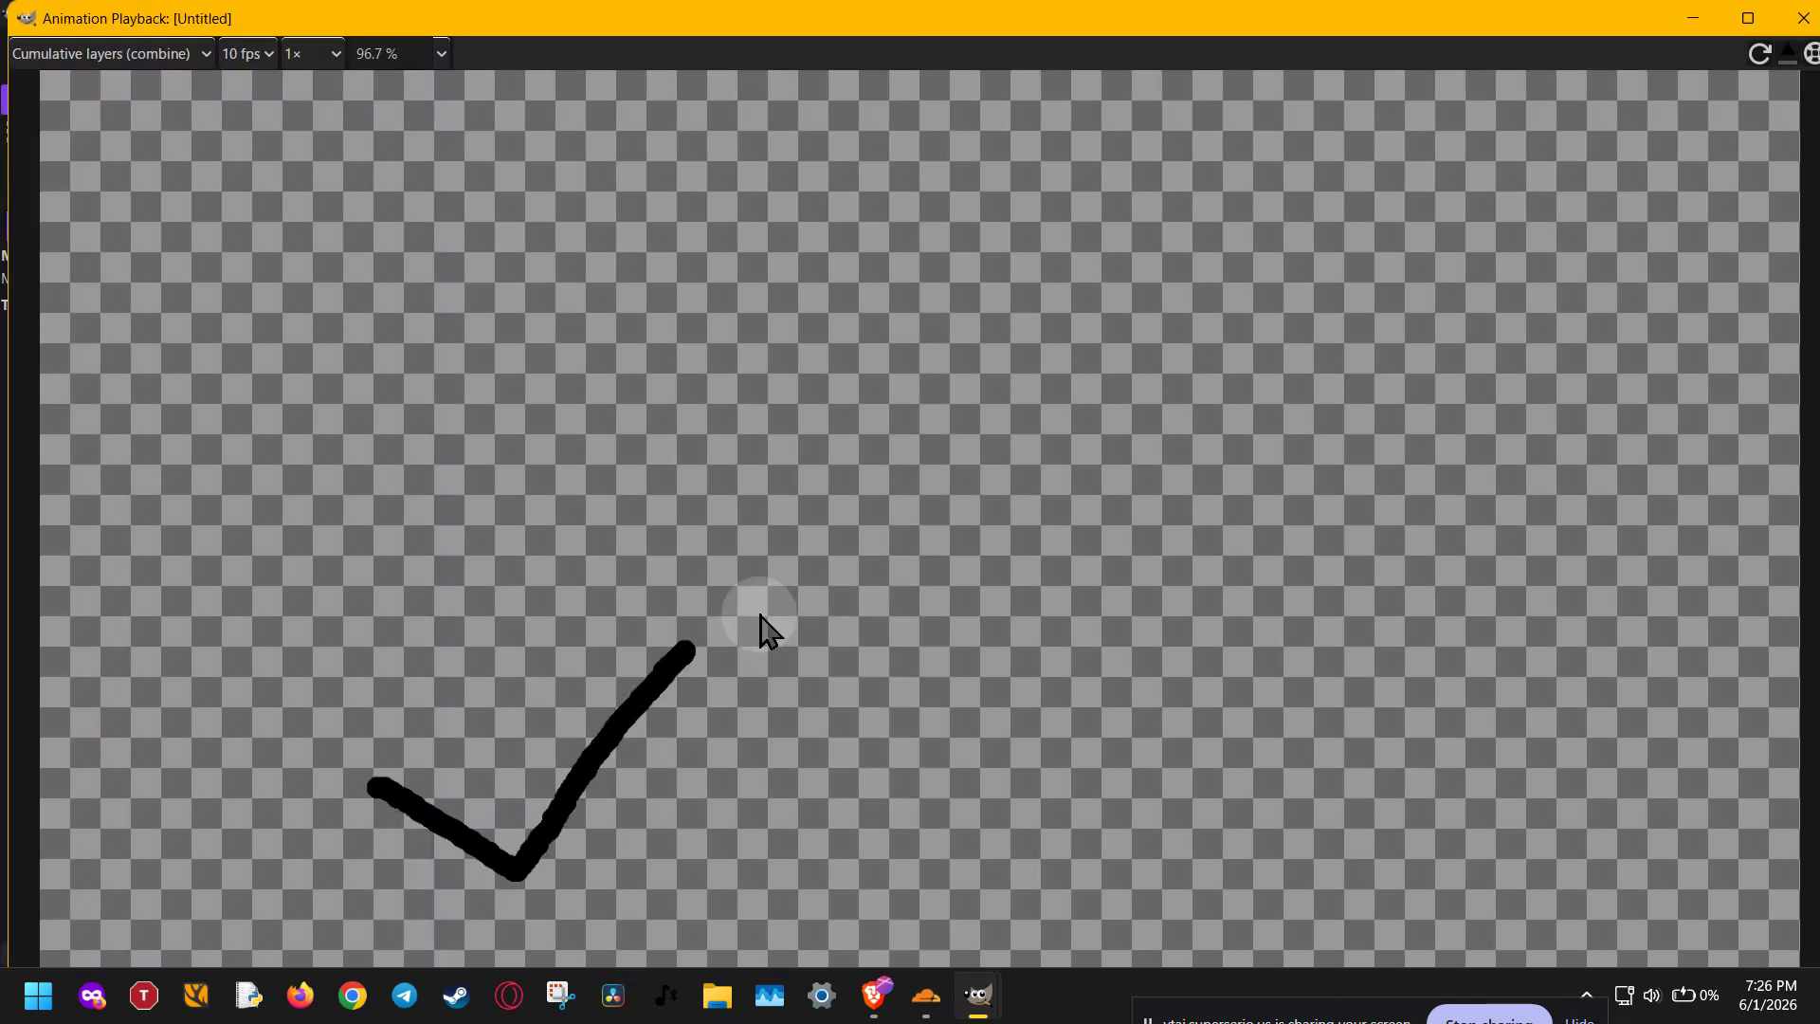
click(273, 57)
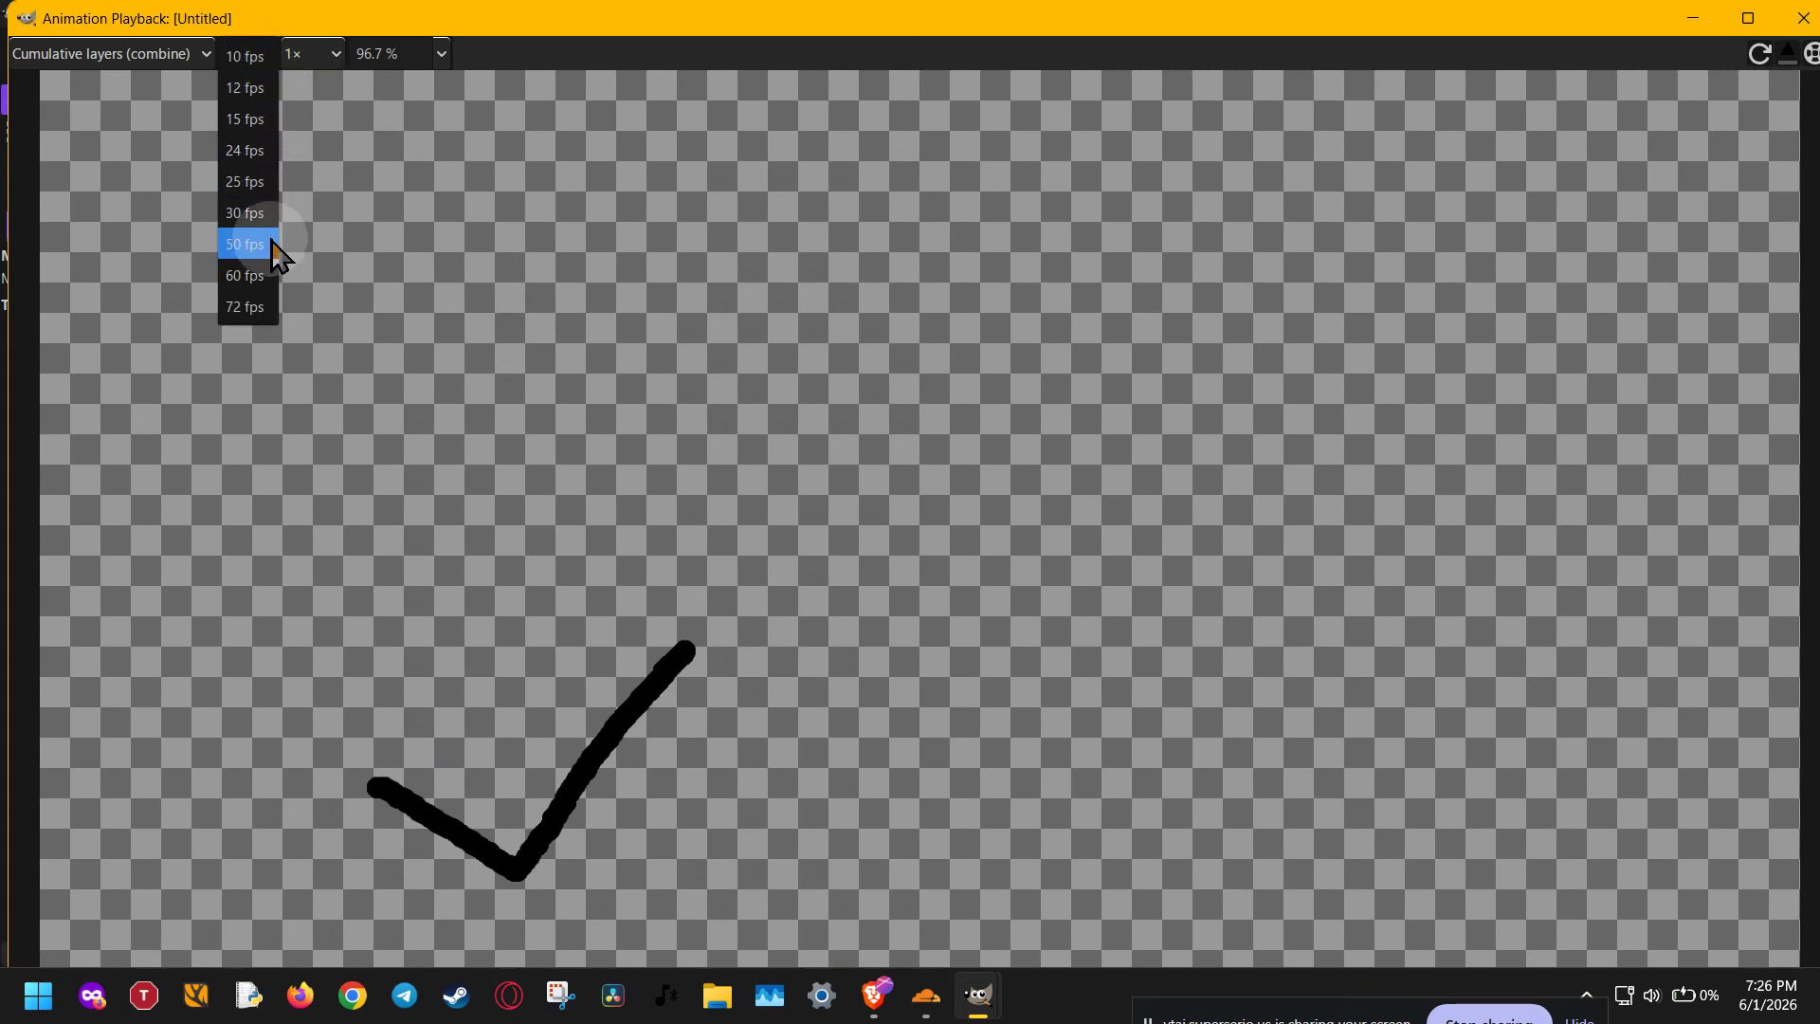
click(254, 130)
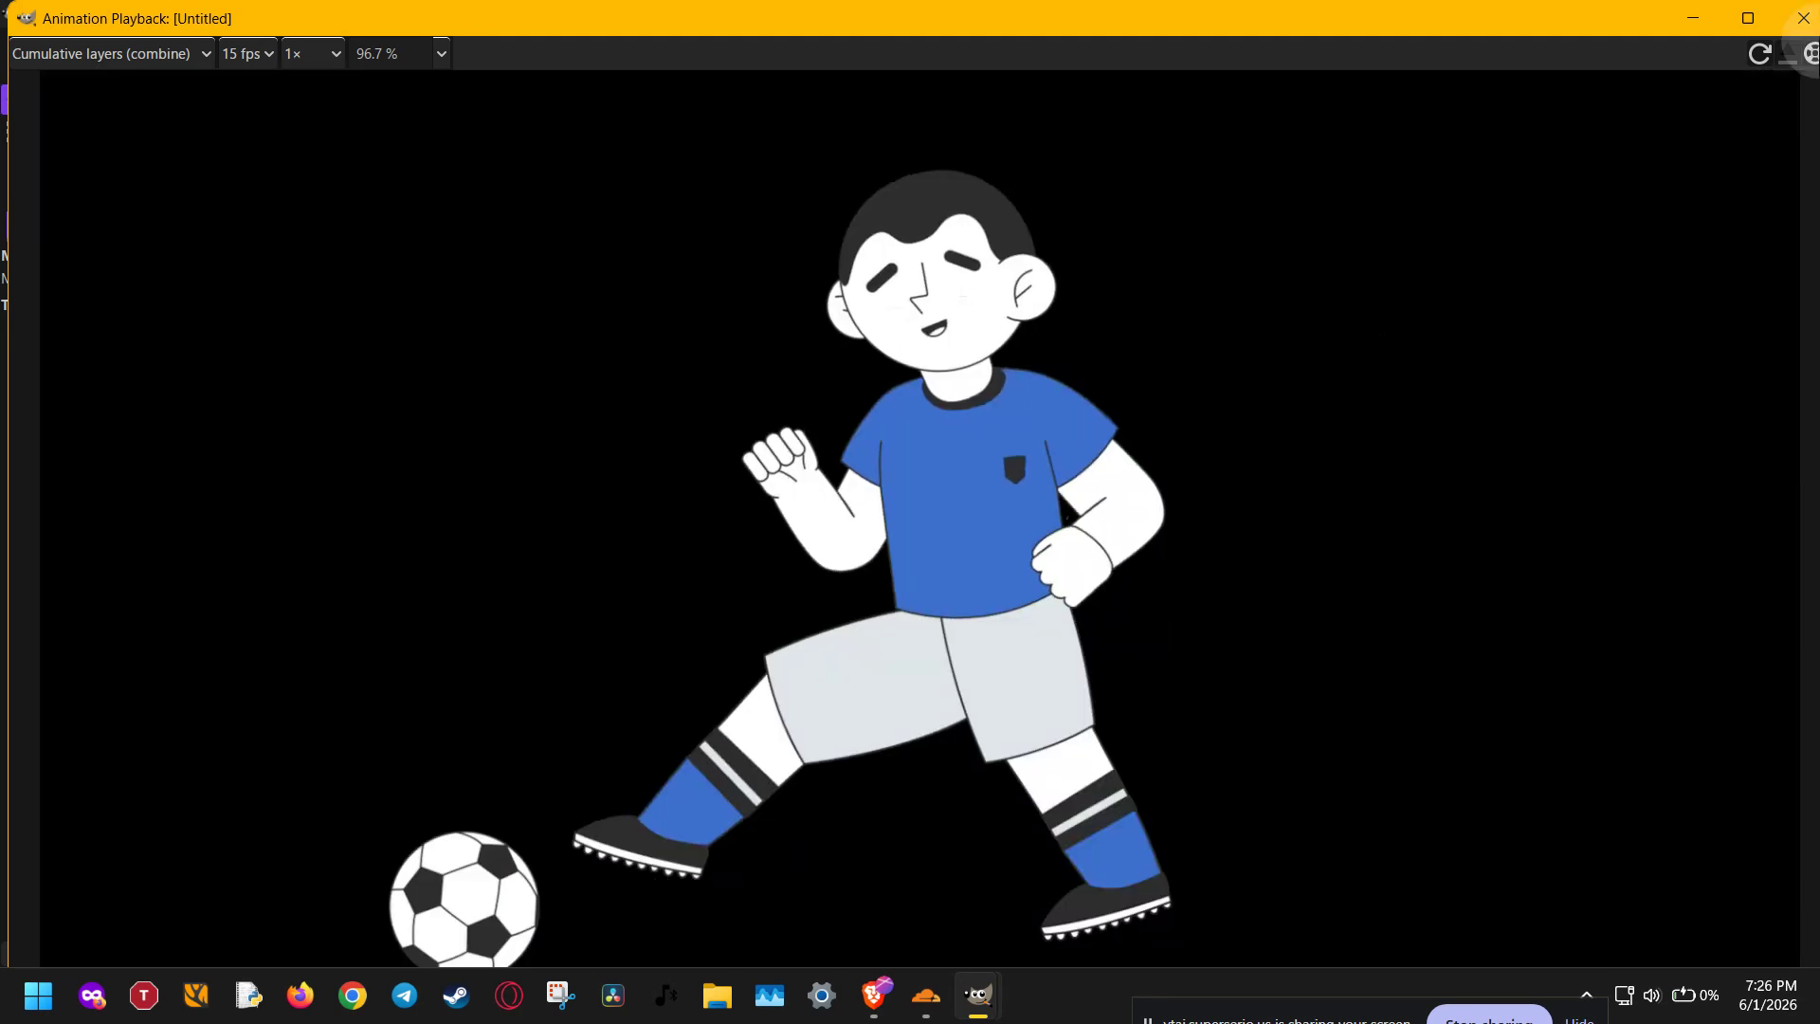
click(1803, 17)
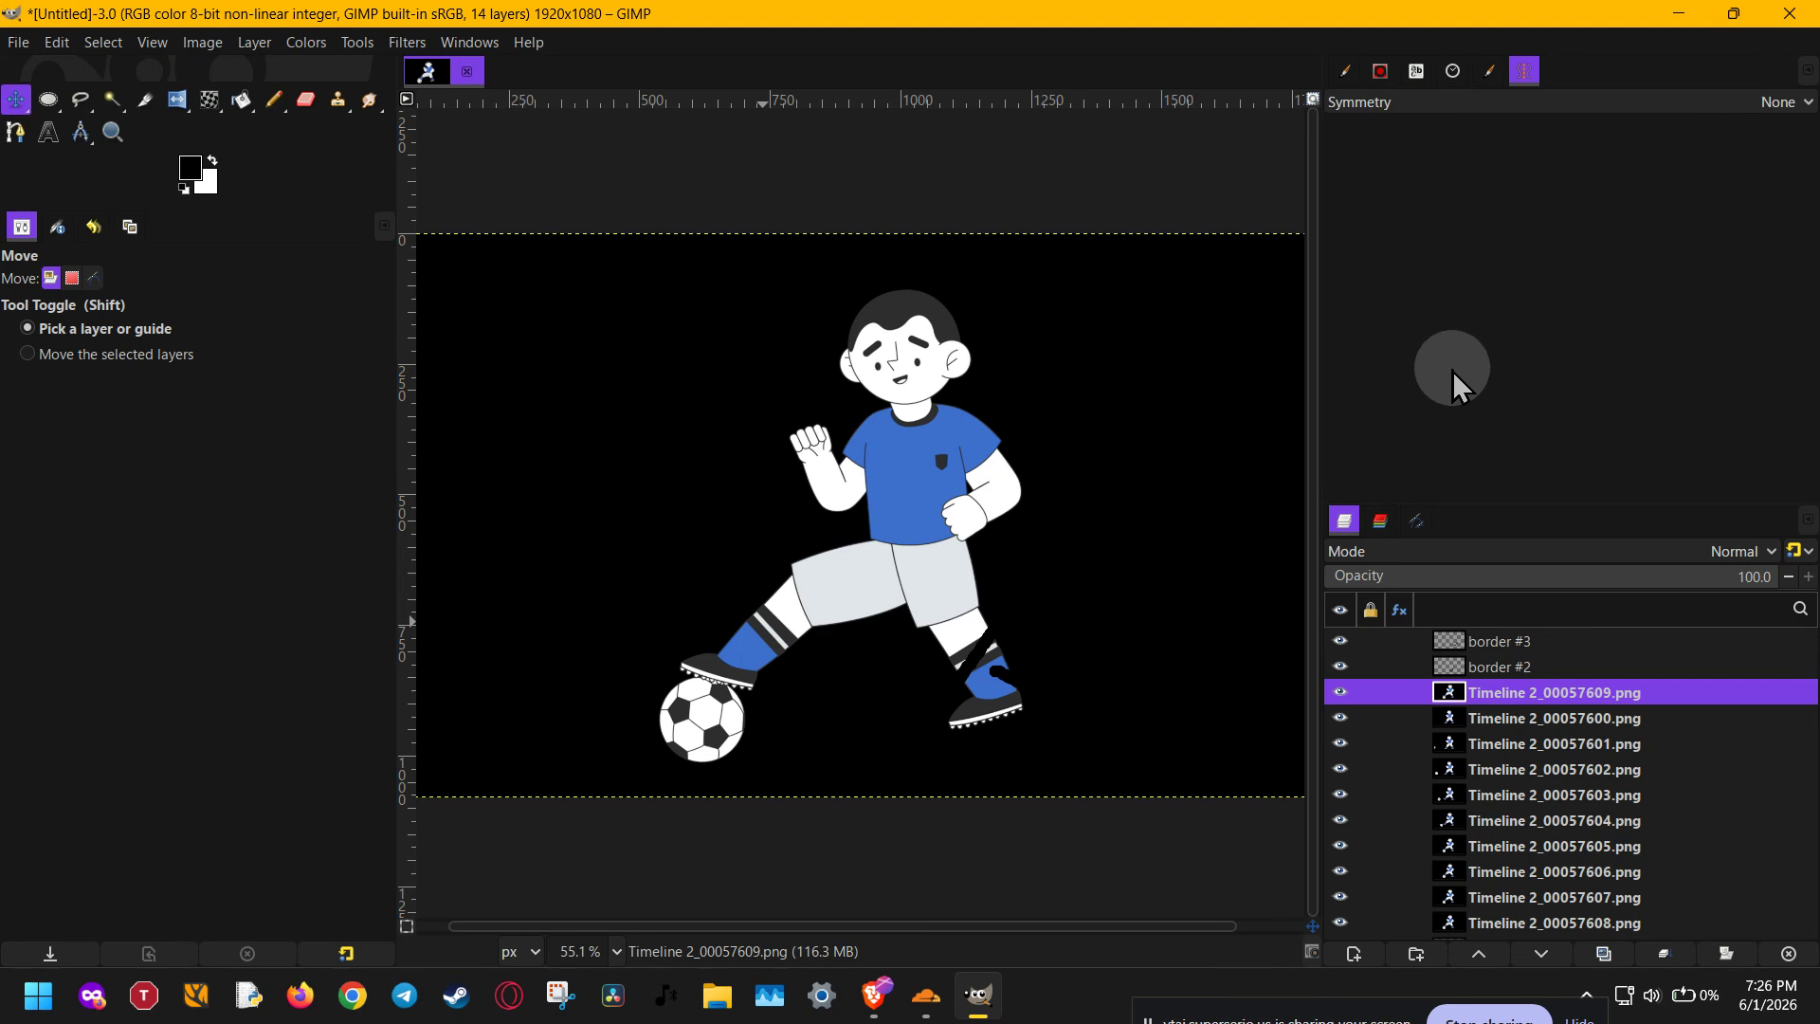
click(1470, 642)
click(1476, 669)
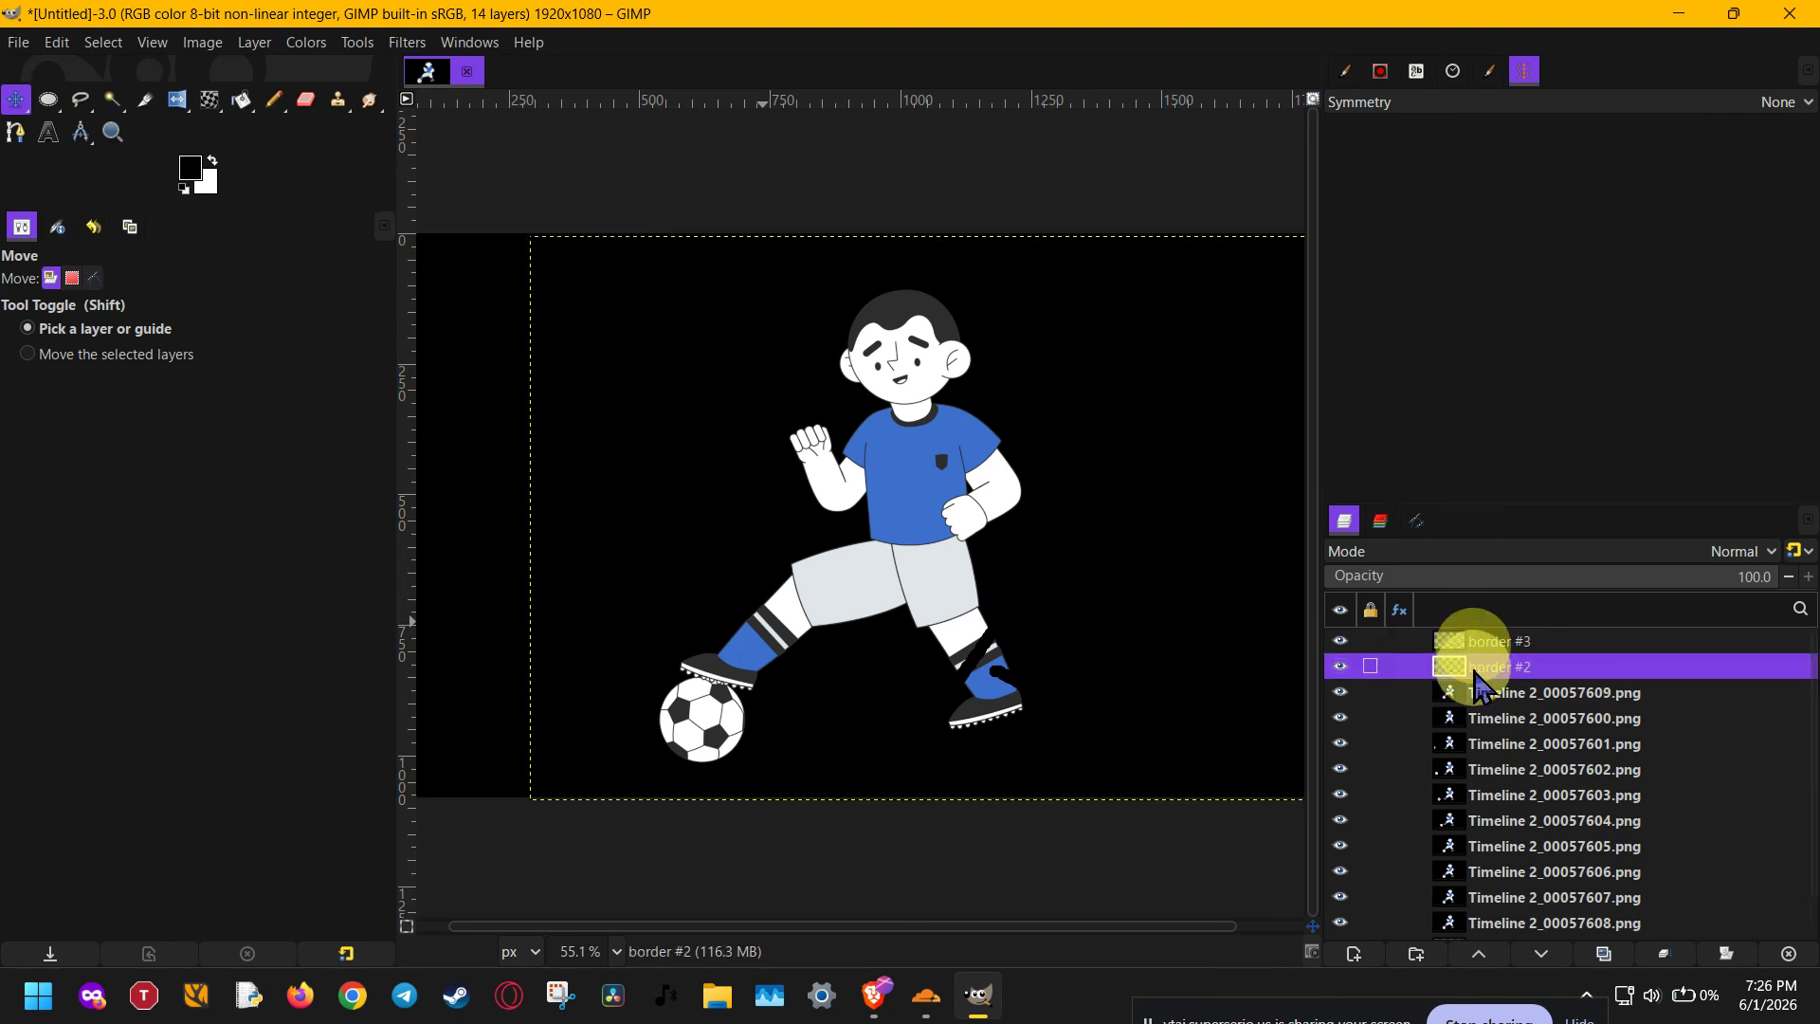
click(1481, 718)
click(1485, 769)
click(1507, 844)
scroll(1486, 781, down, 1)
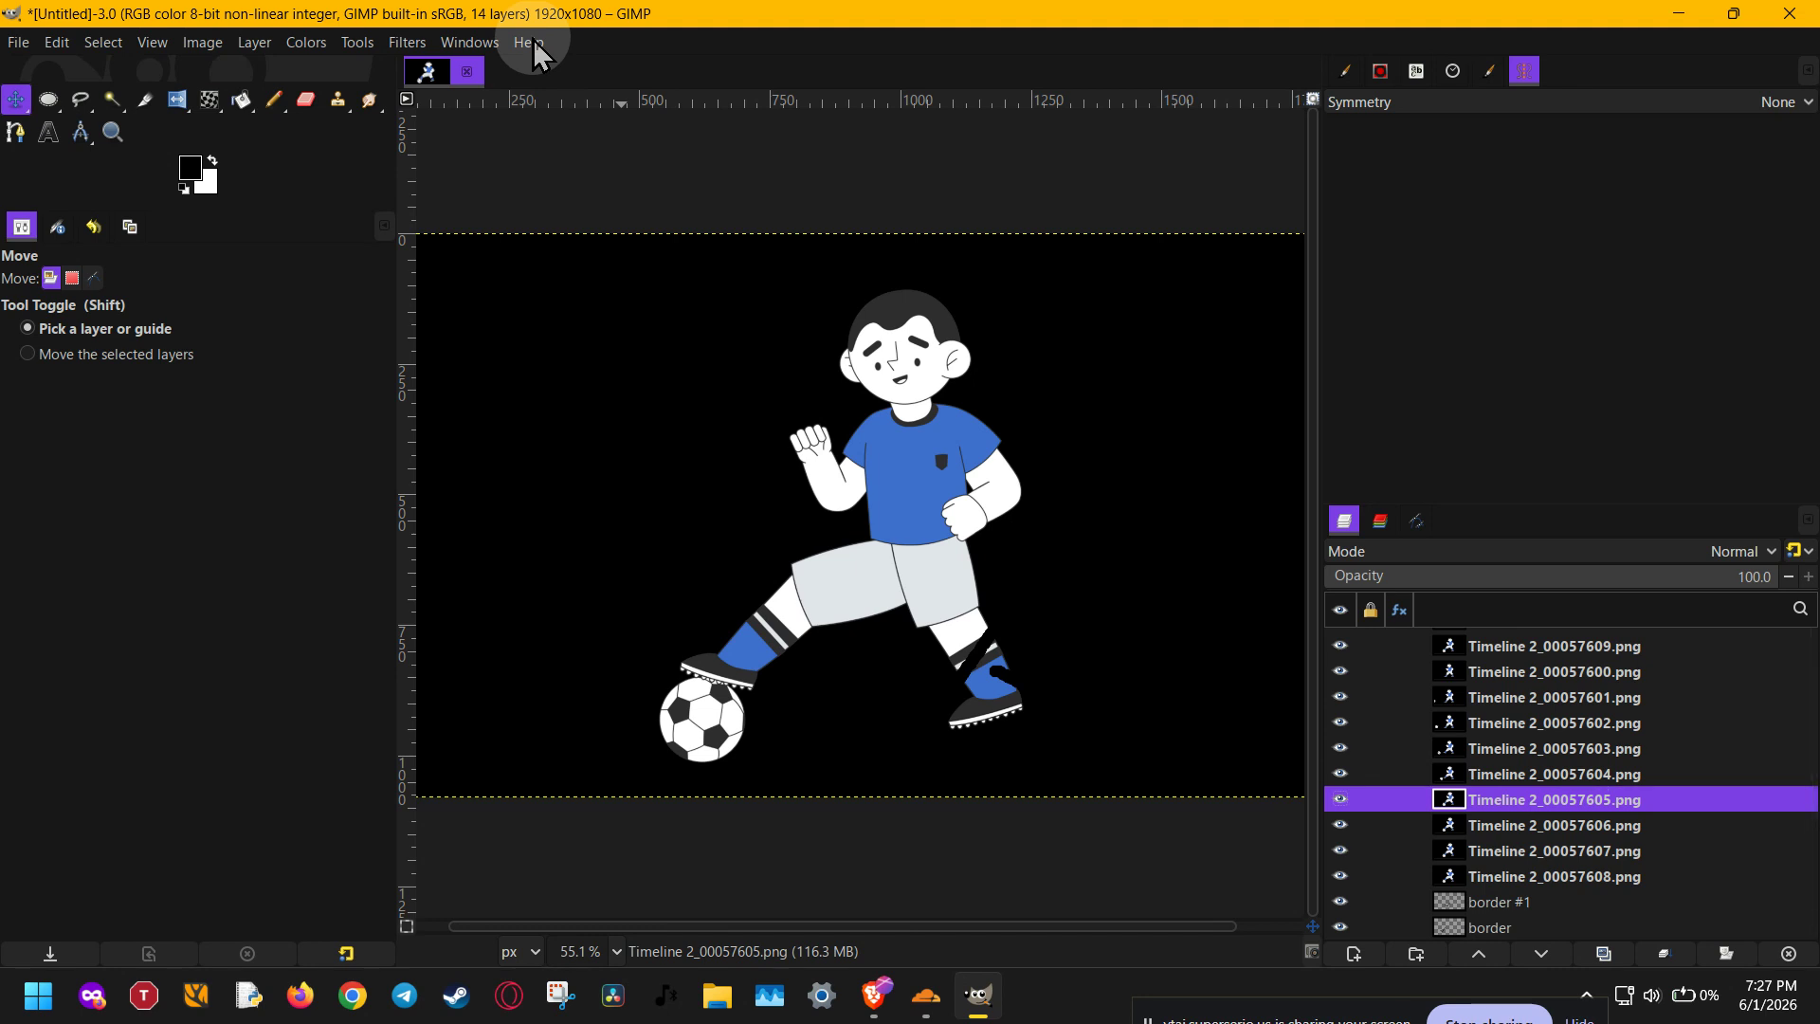
Run the Optimize (for GIF) animation filter on the layered image
click(407, 42)
click(542, 541)
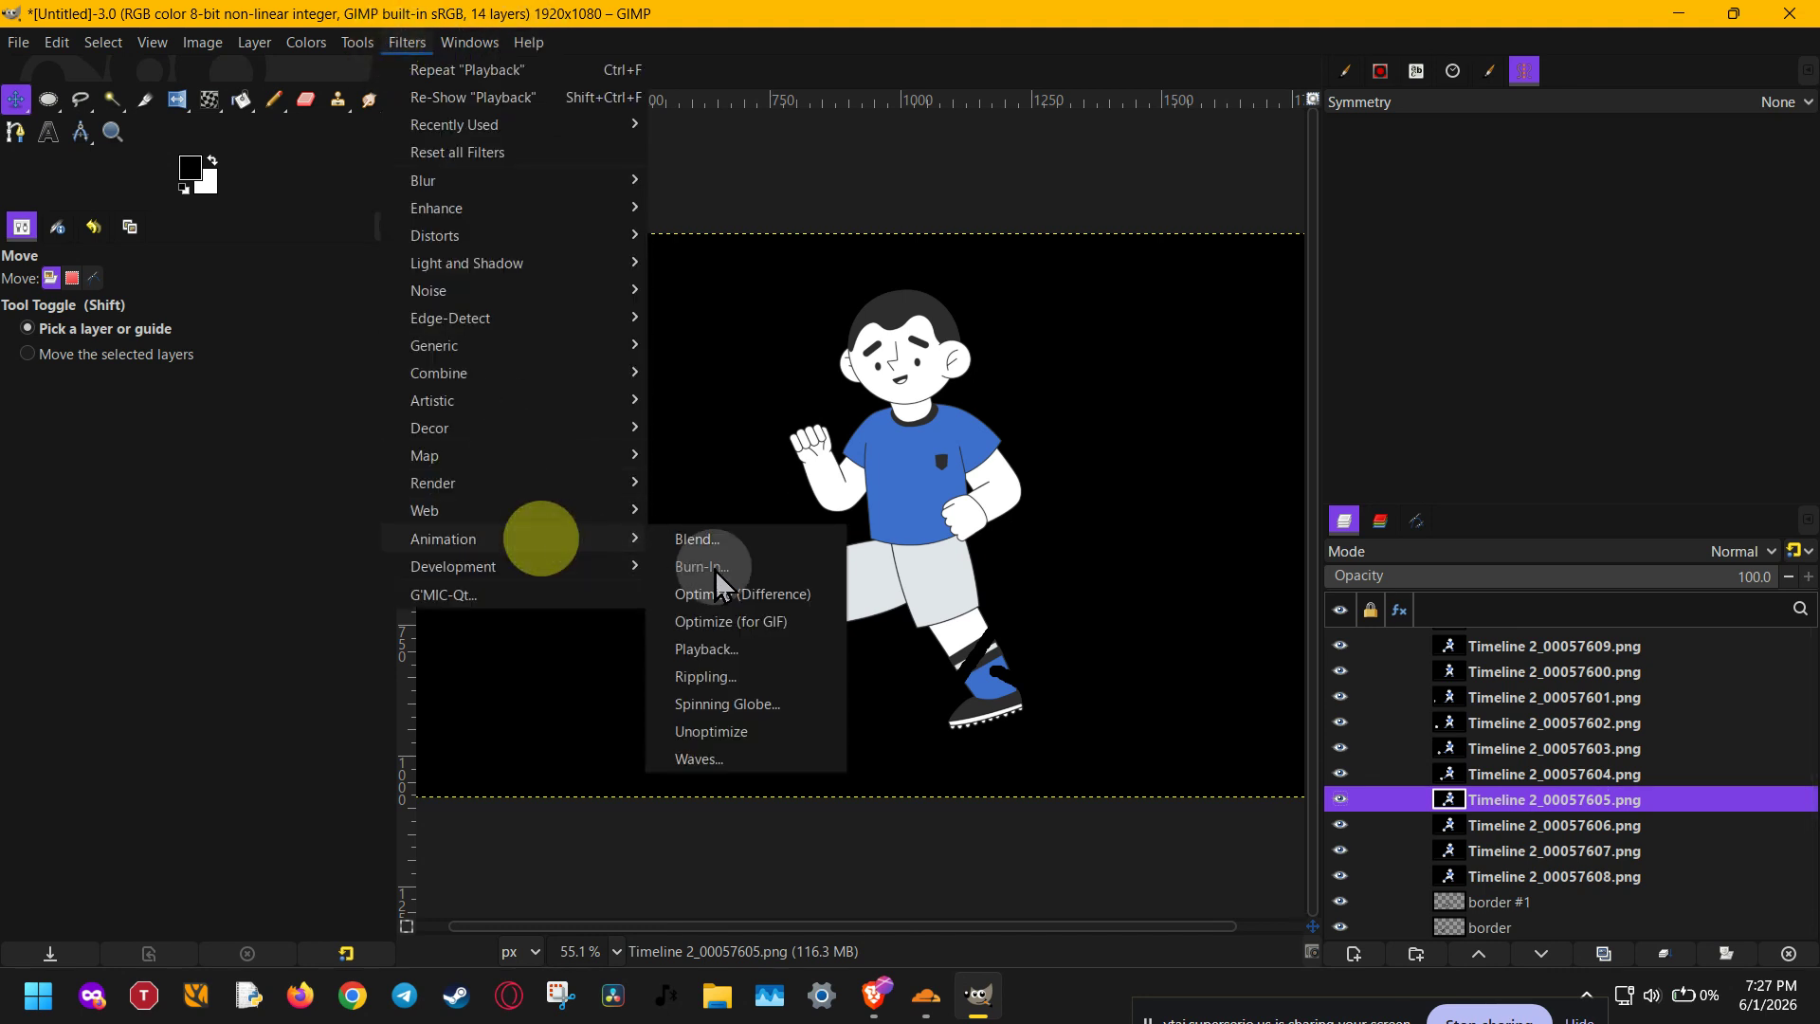
click(728, 630)
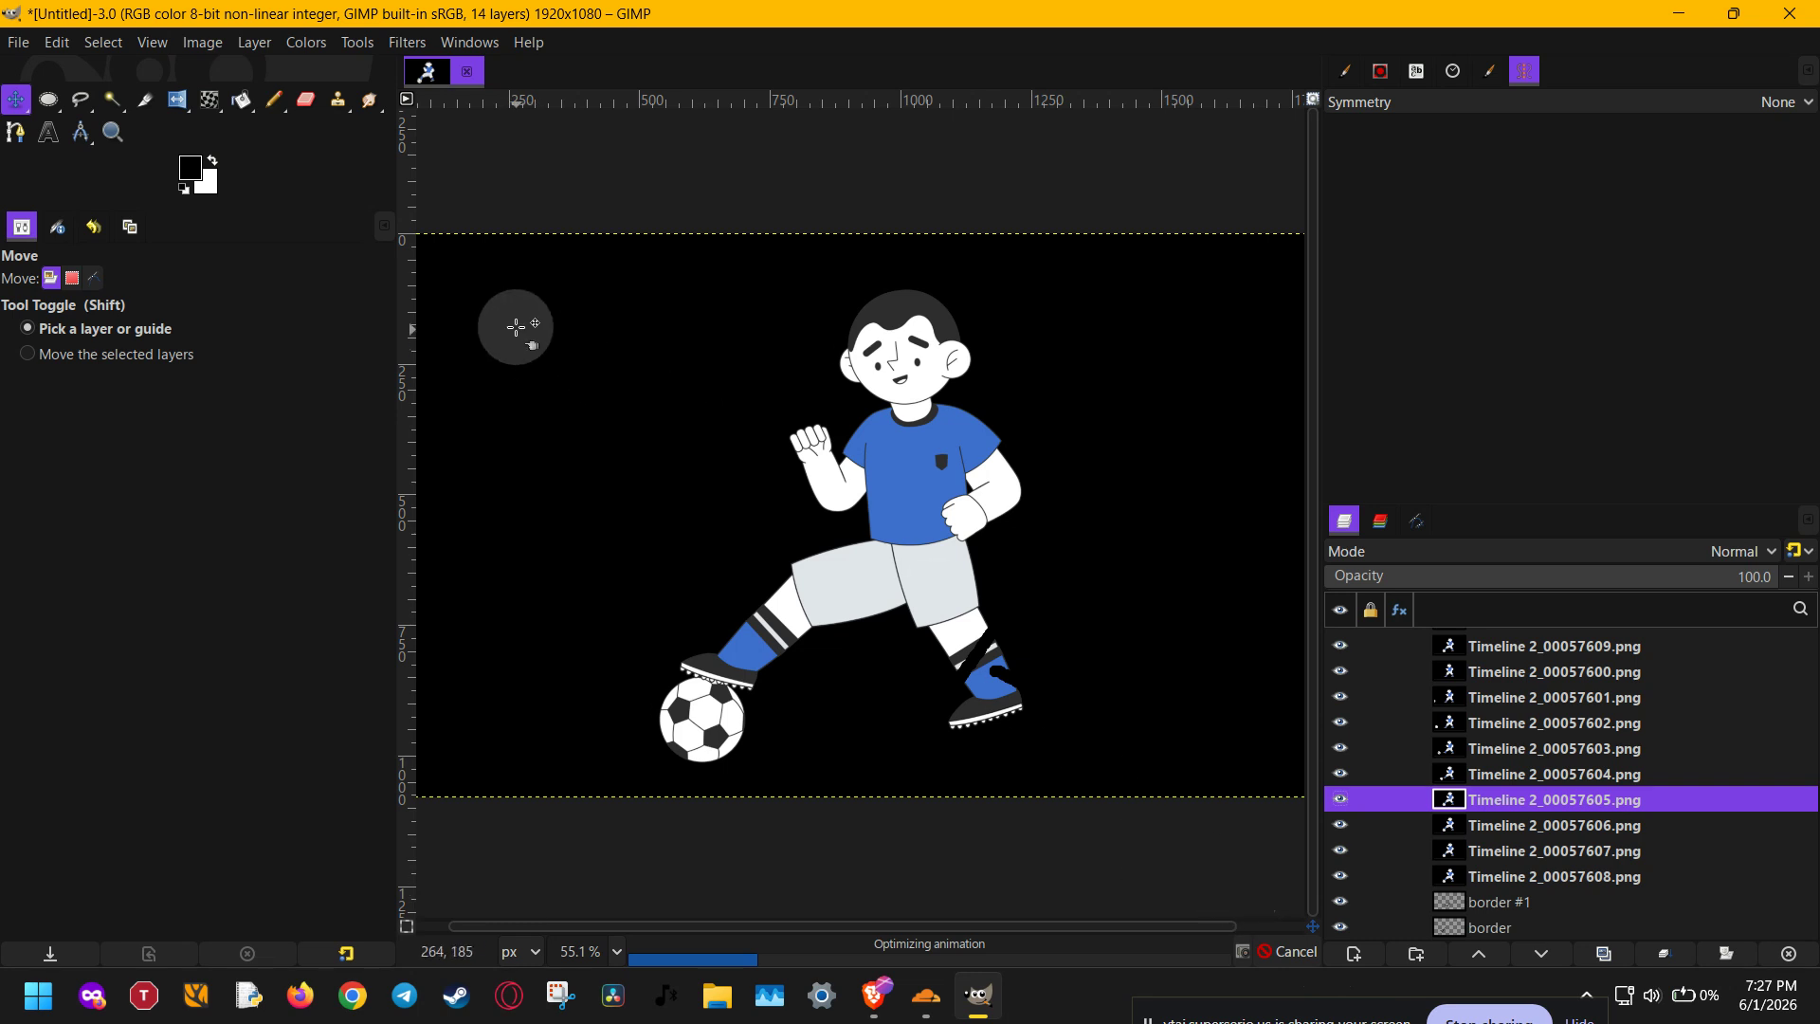
Start exporting the layered image as Untitled.gif in the Documents folder, cropping all layers to the image borders
click(17, 43)
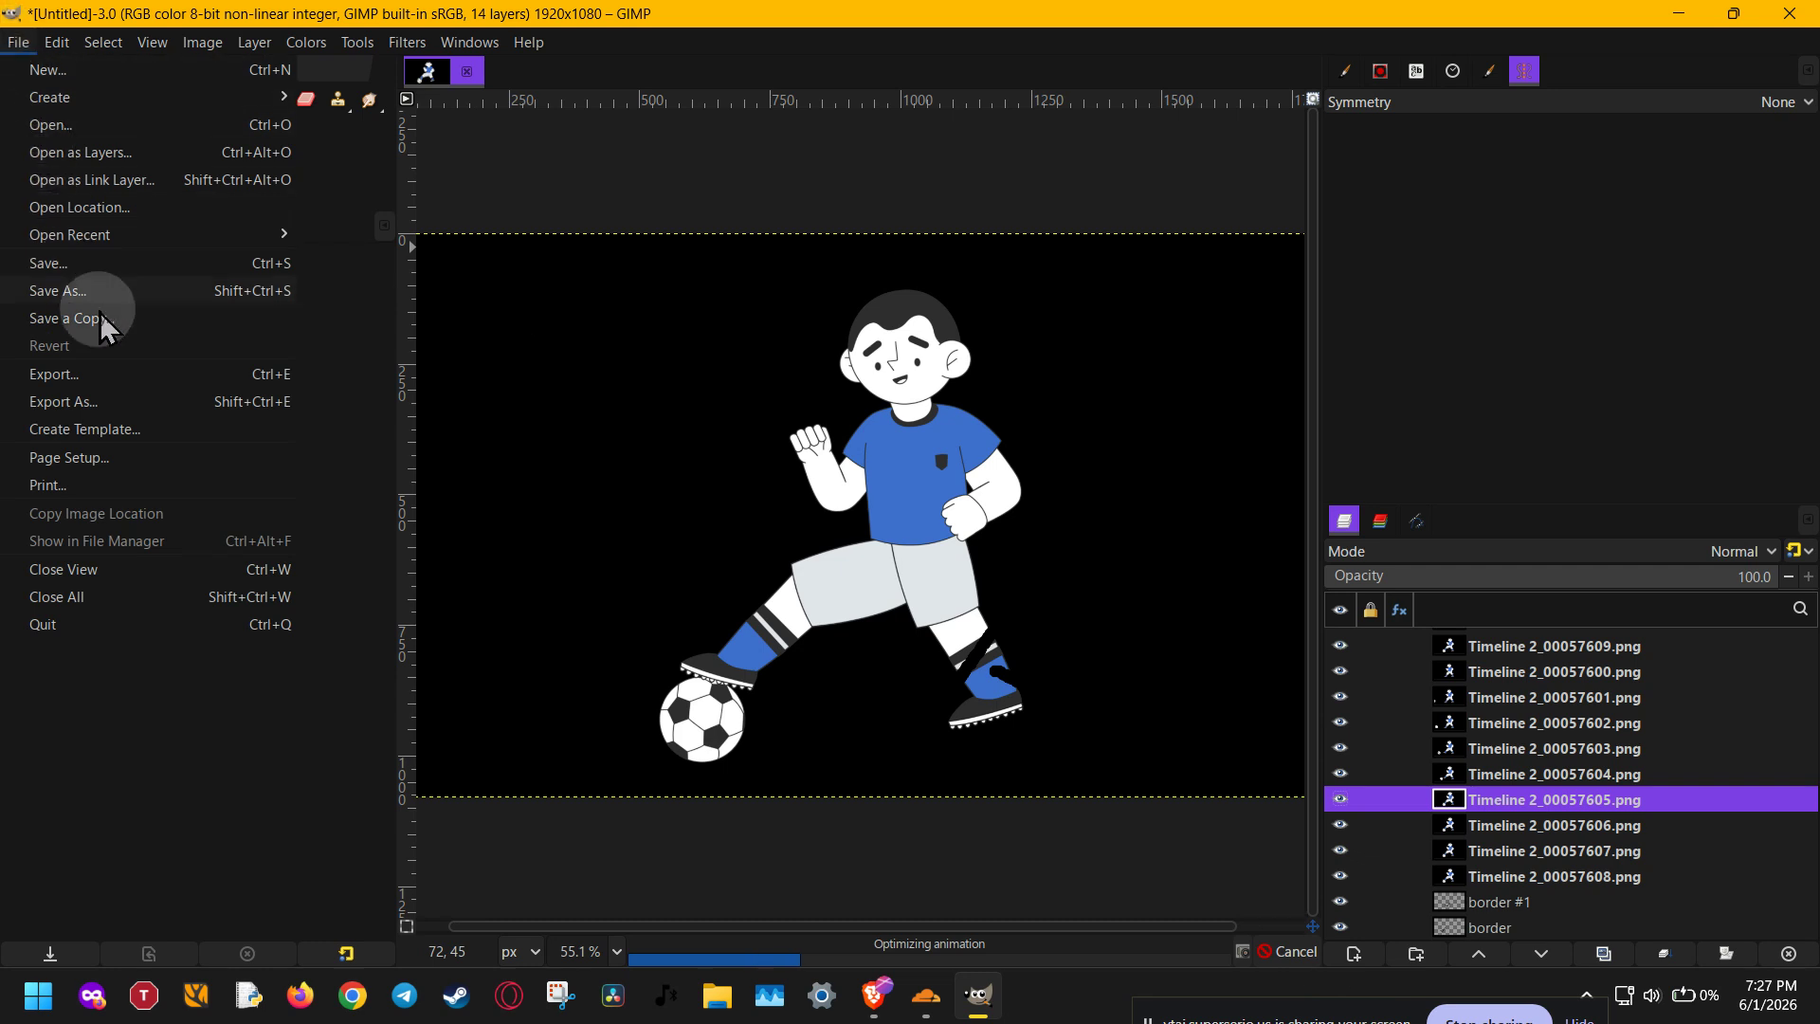
click(131, 402)
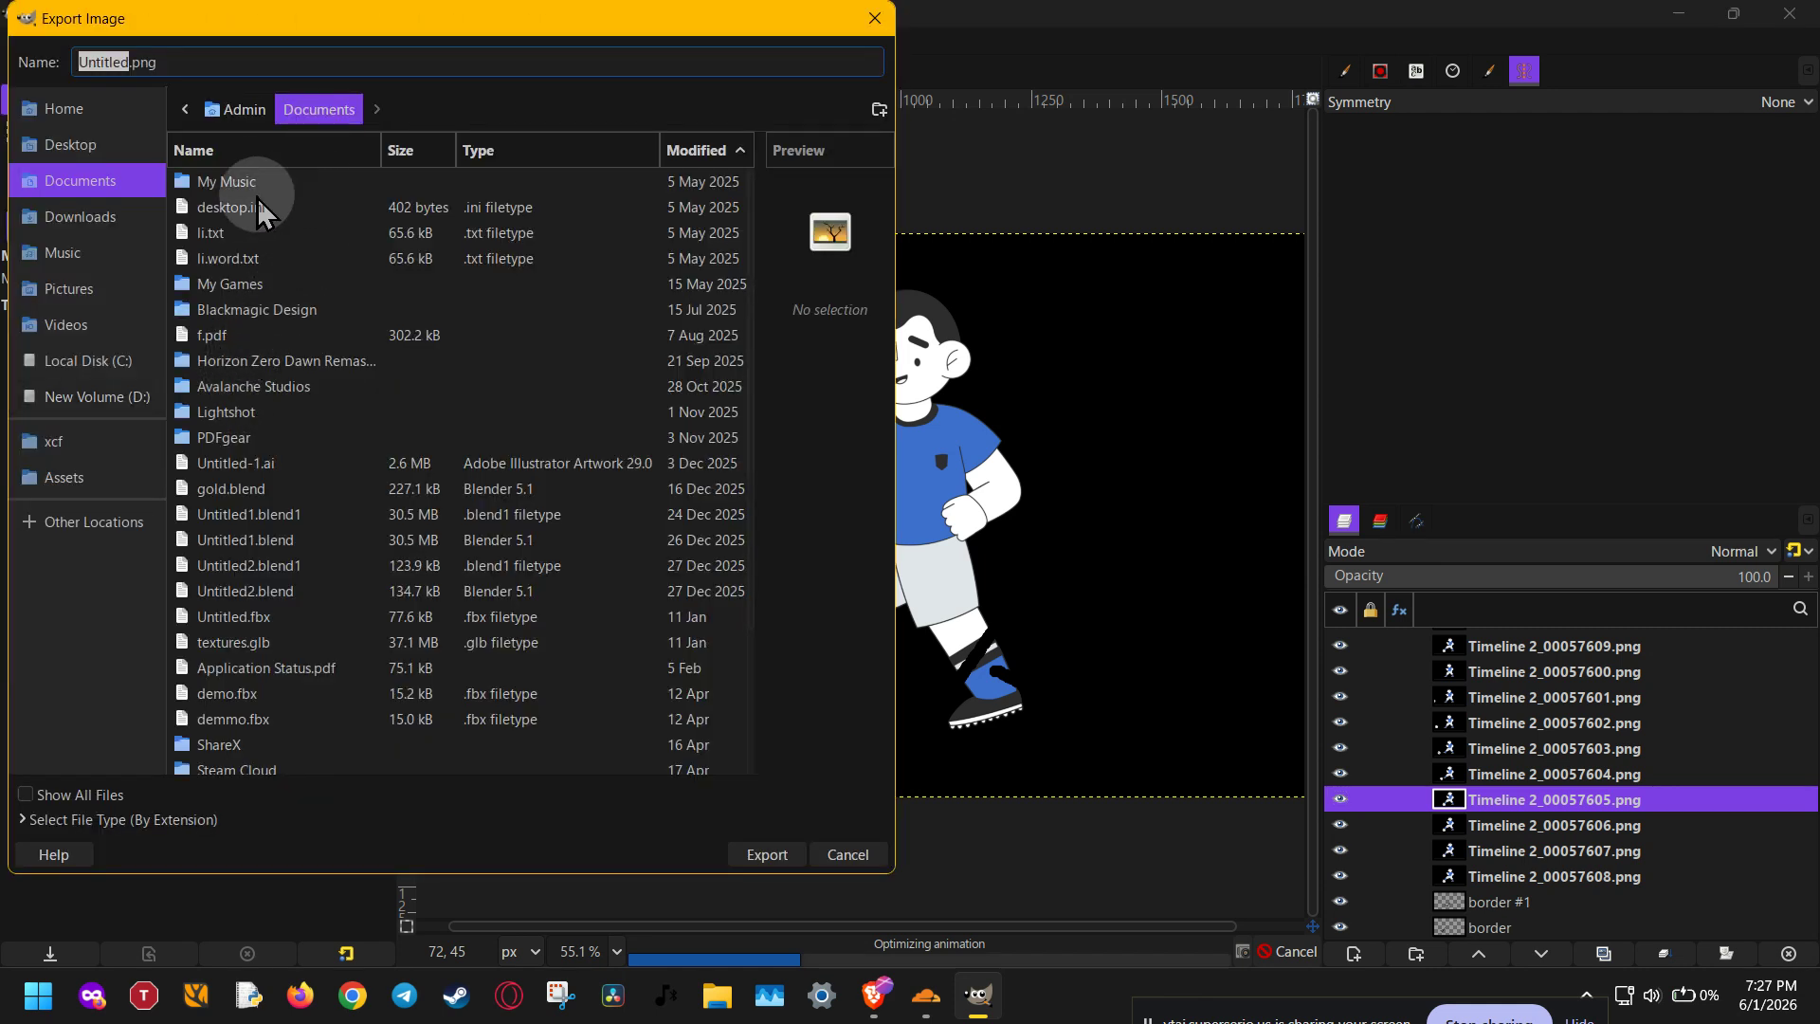
double_click(235, 59)
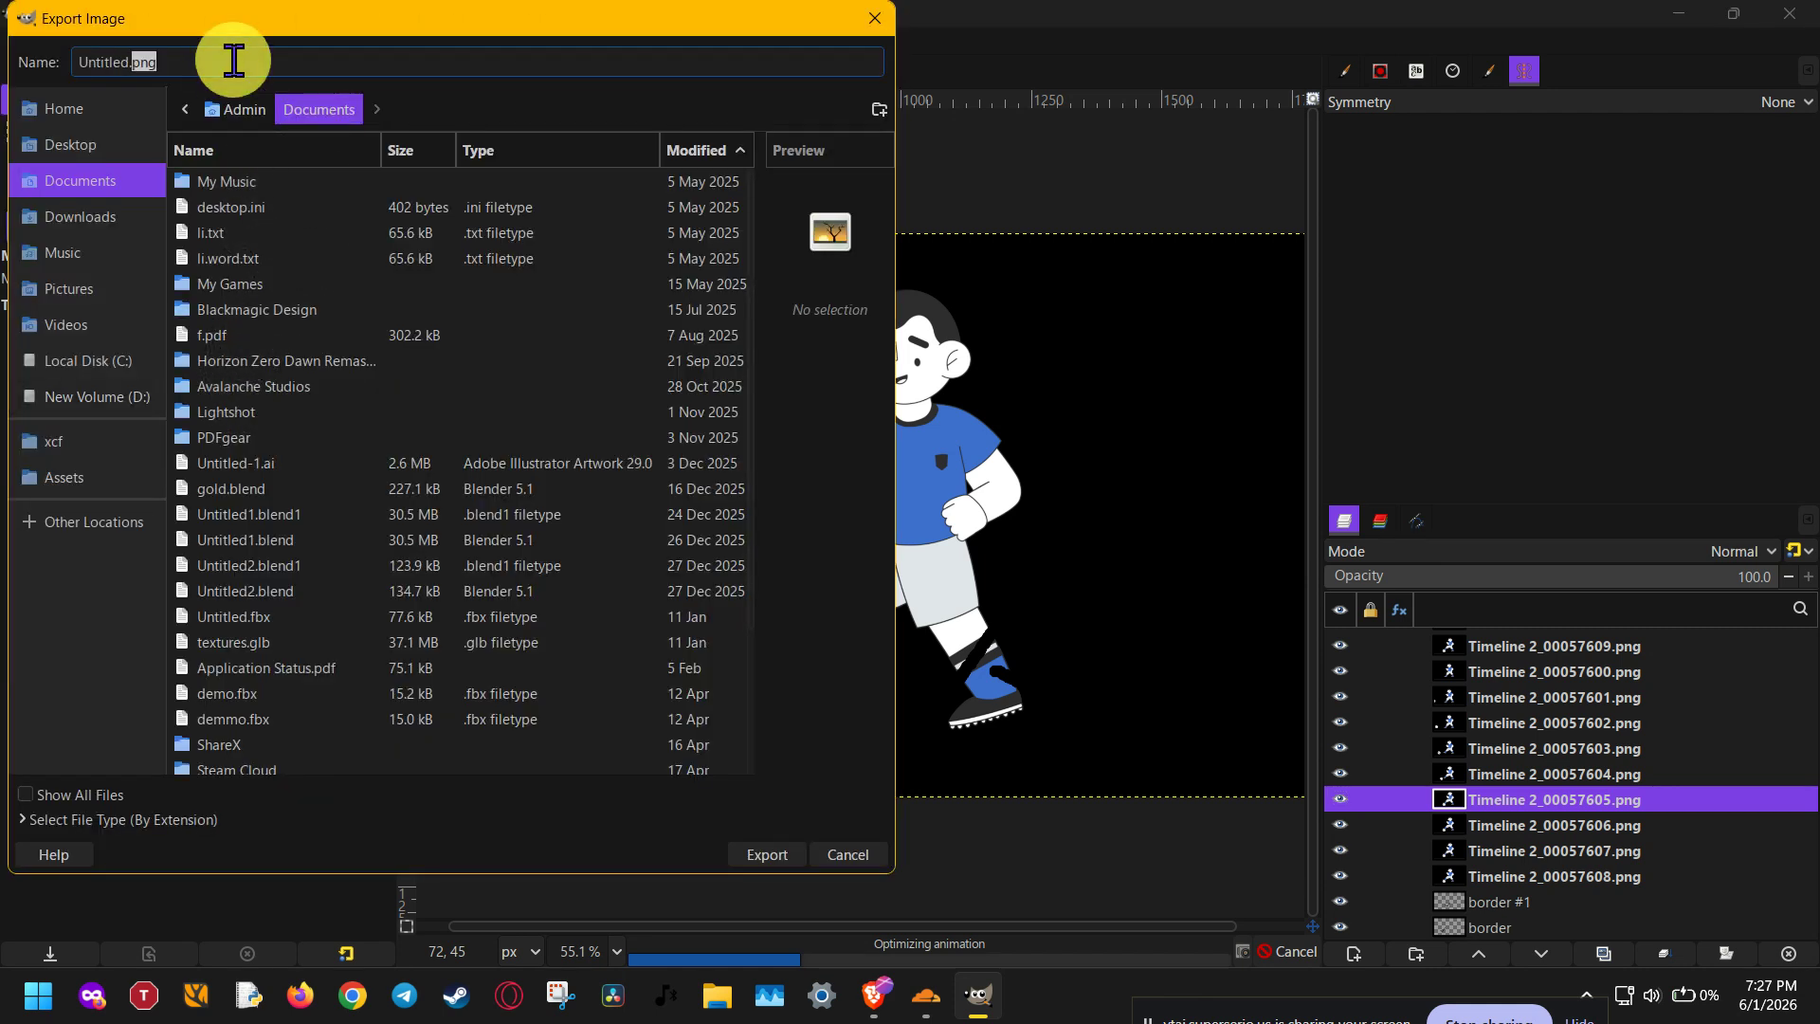
text(if)
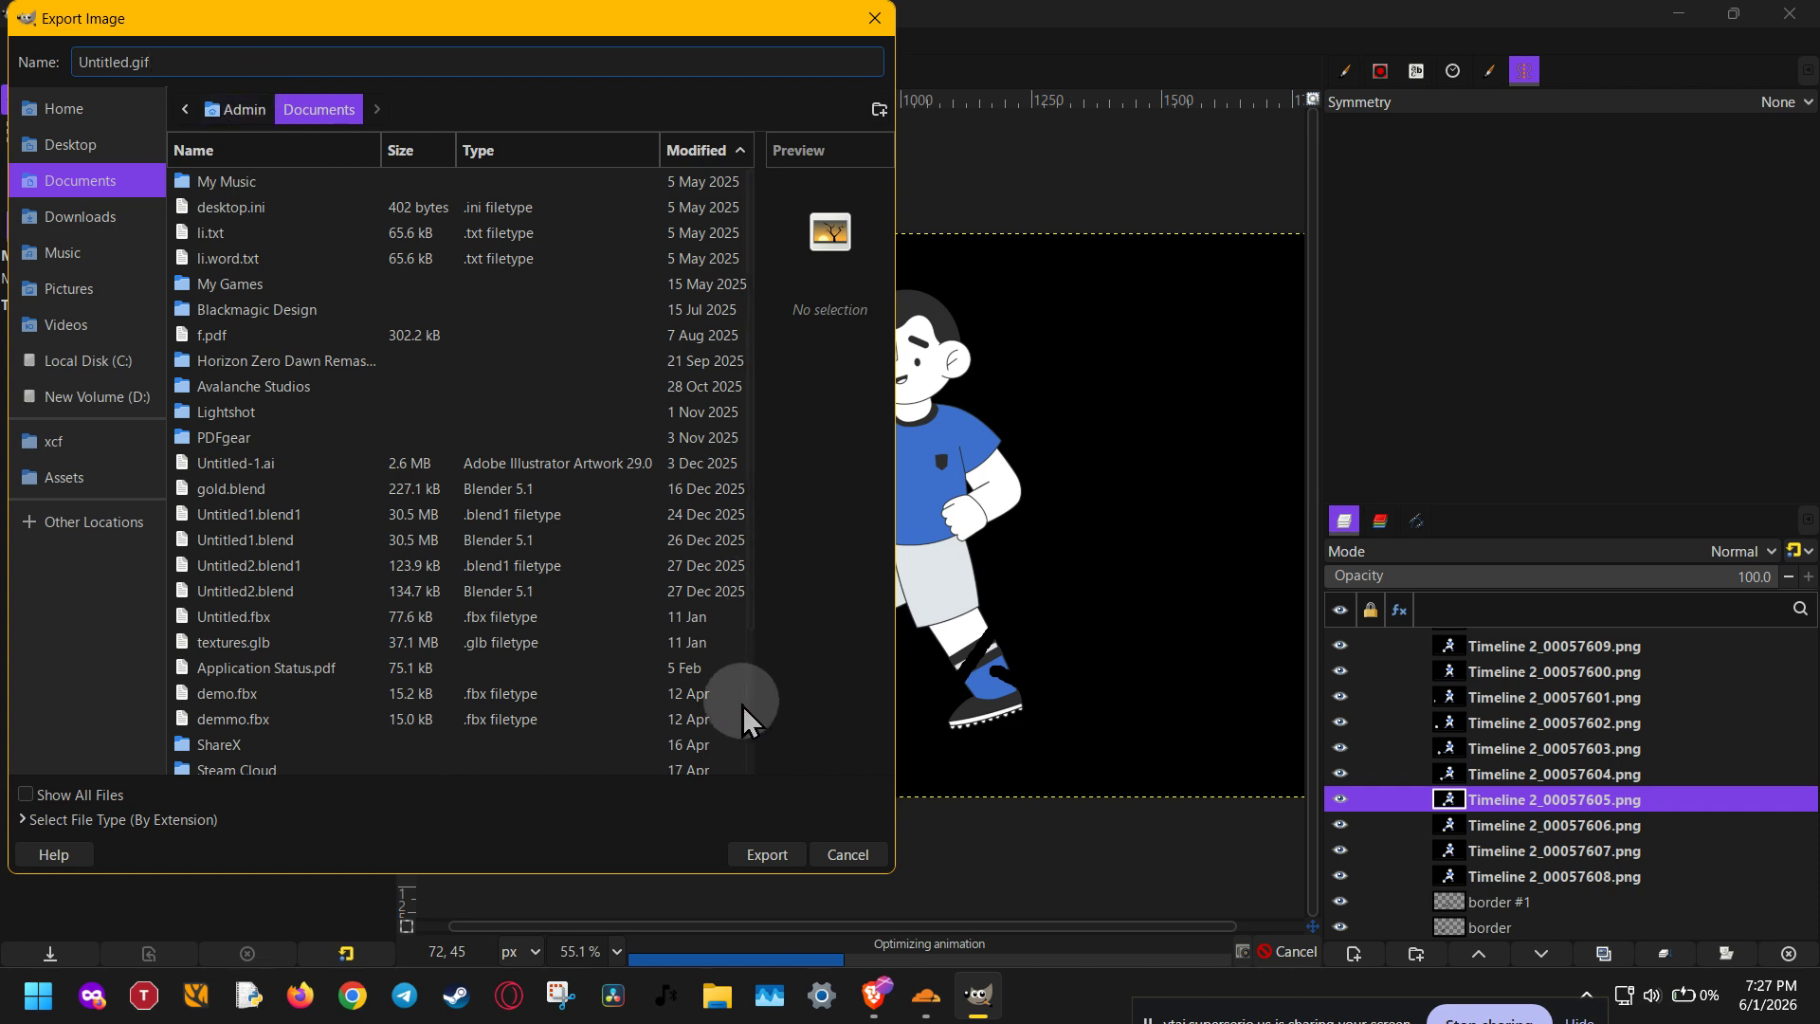
click(779, 851)
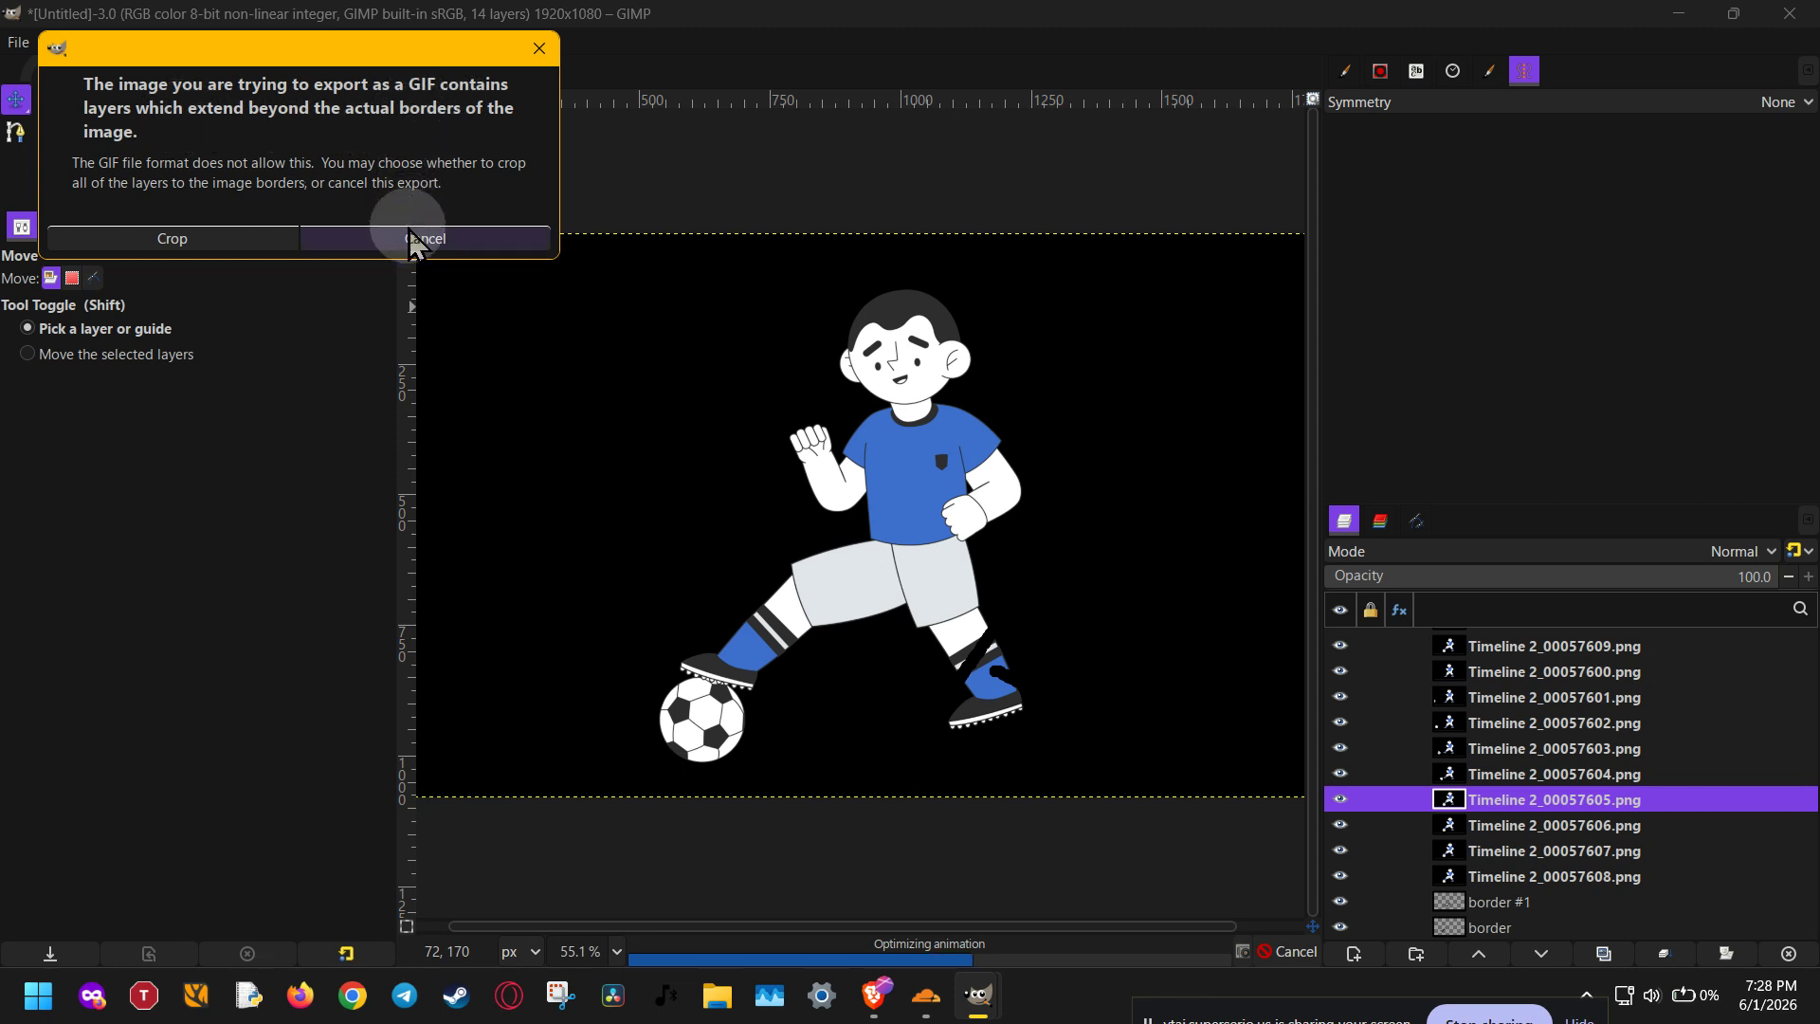
click(224, 240)
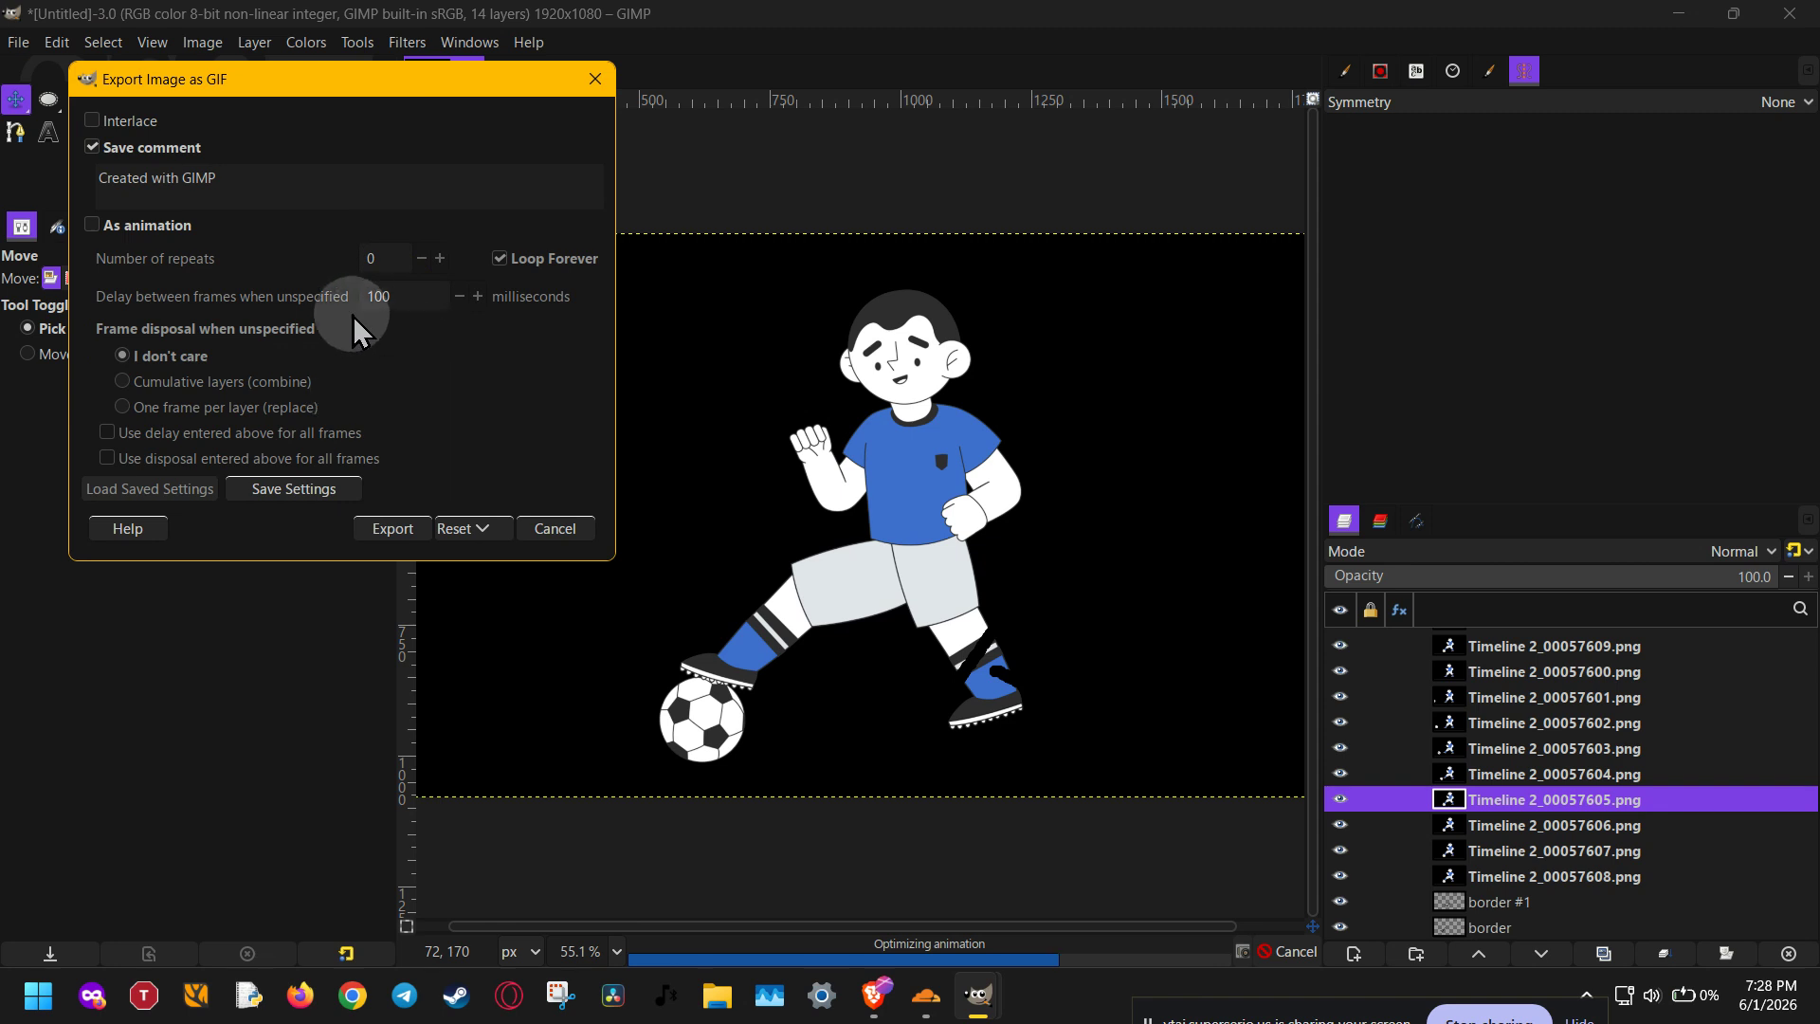
Set the GIF export to animation with one frame per layer (replace) disposal, and bring its dialog back in front of the optimized image
click(93, 224)
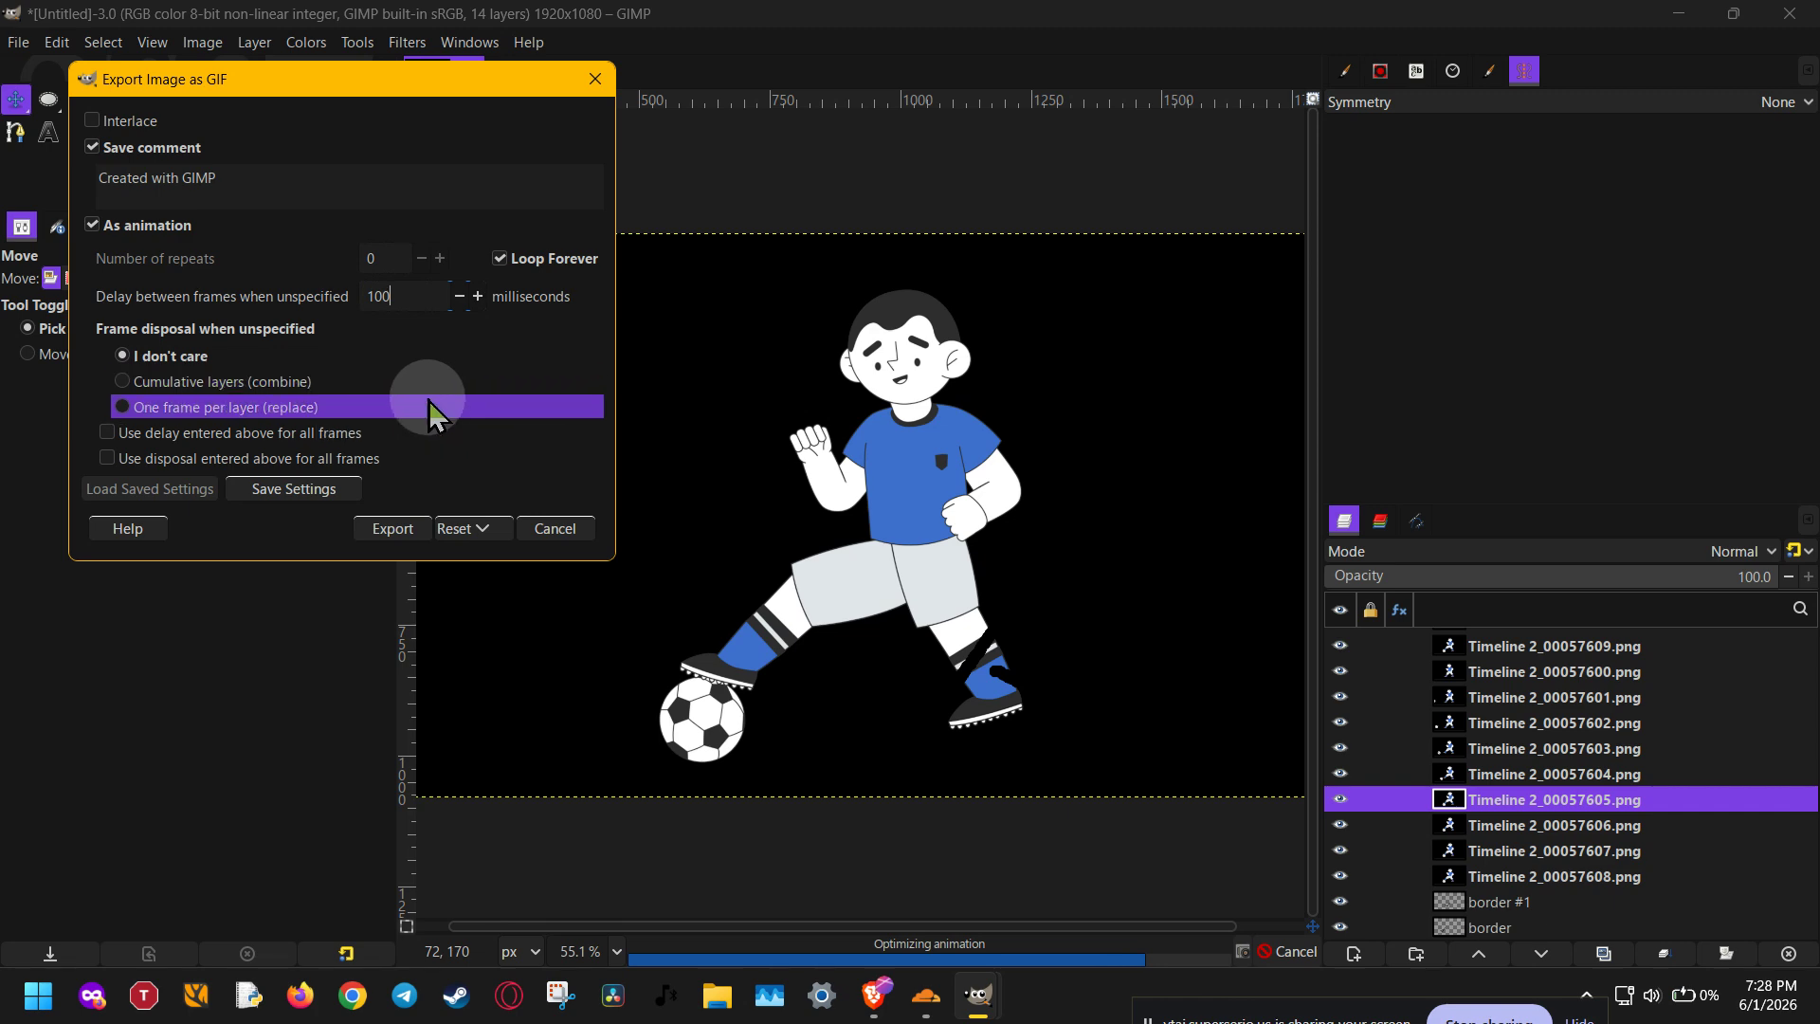
click(424, 405)
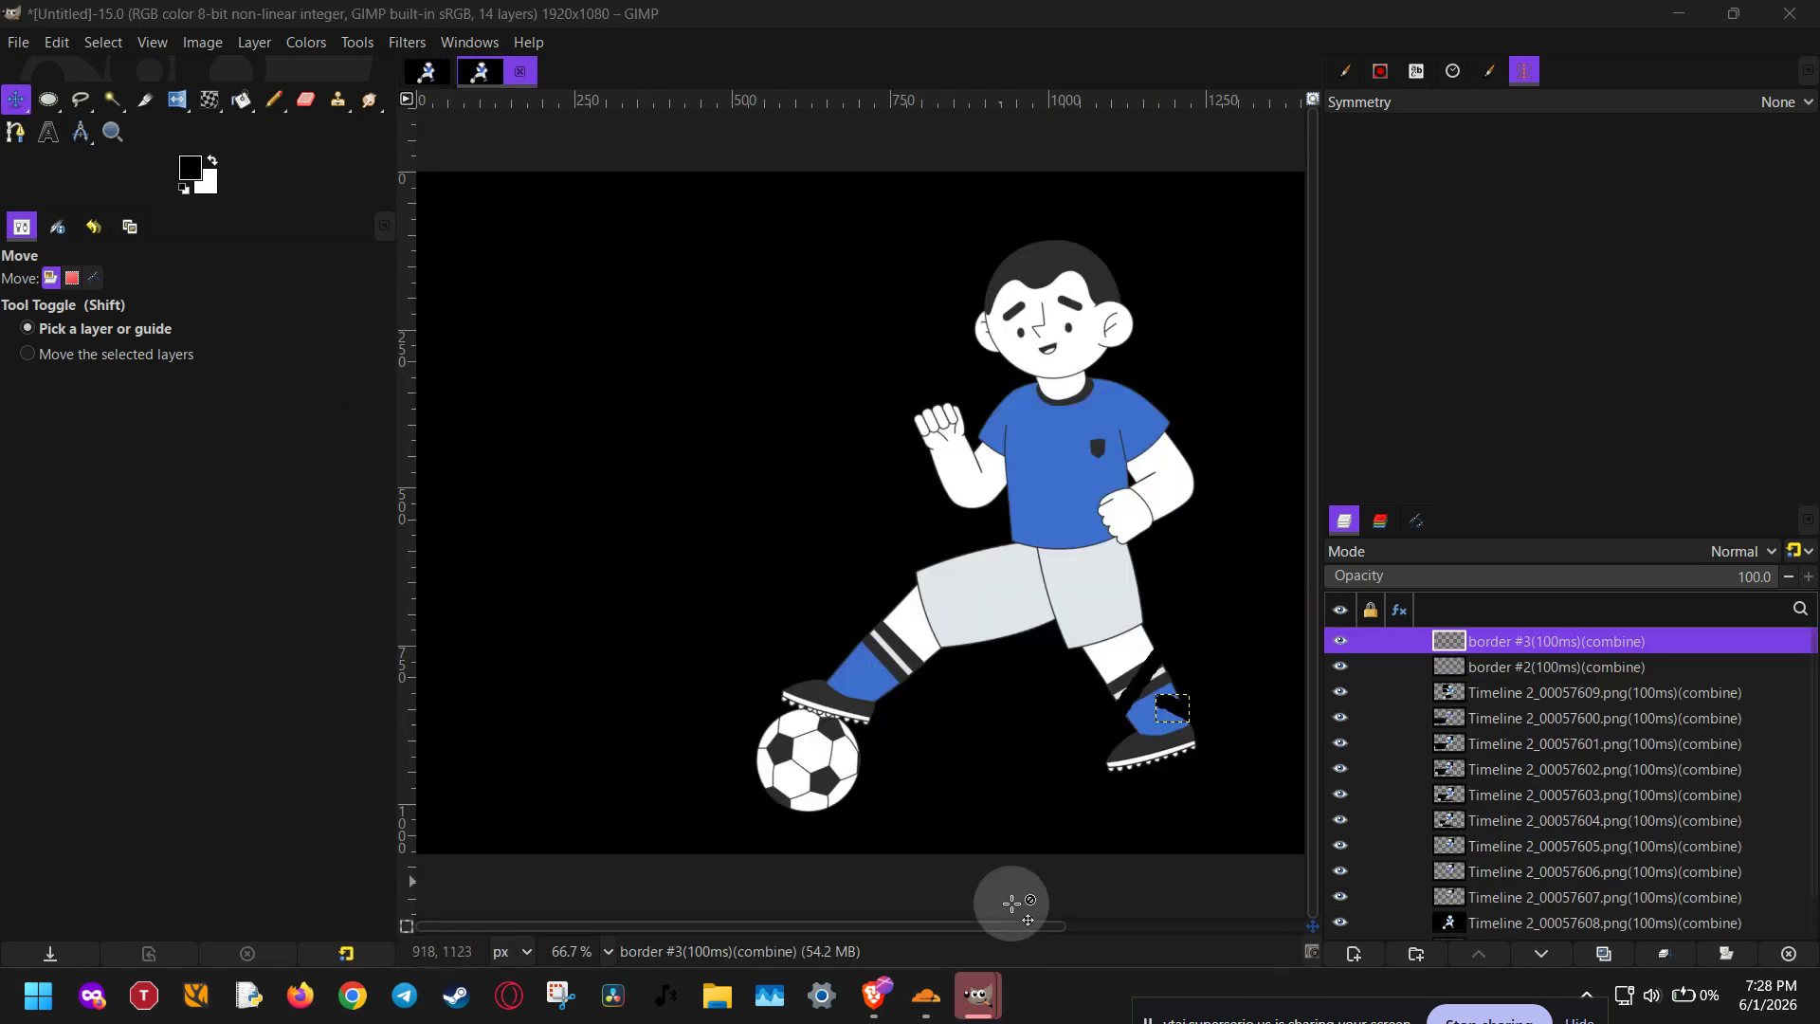
click(992, 976)
click(1076, 891)
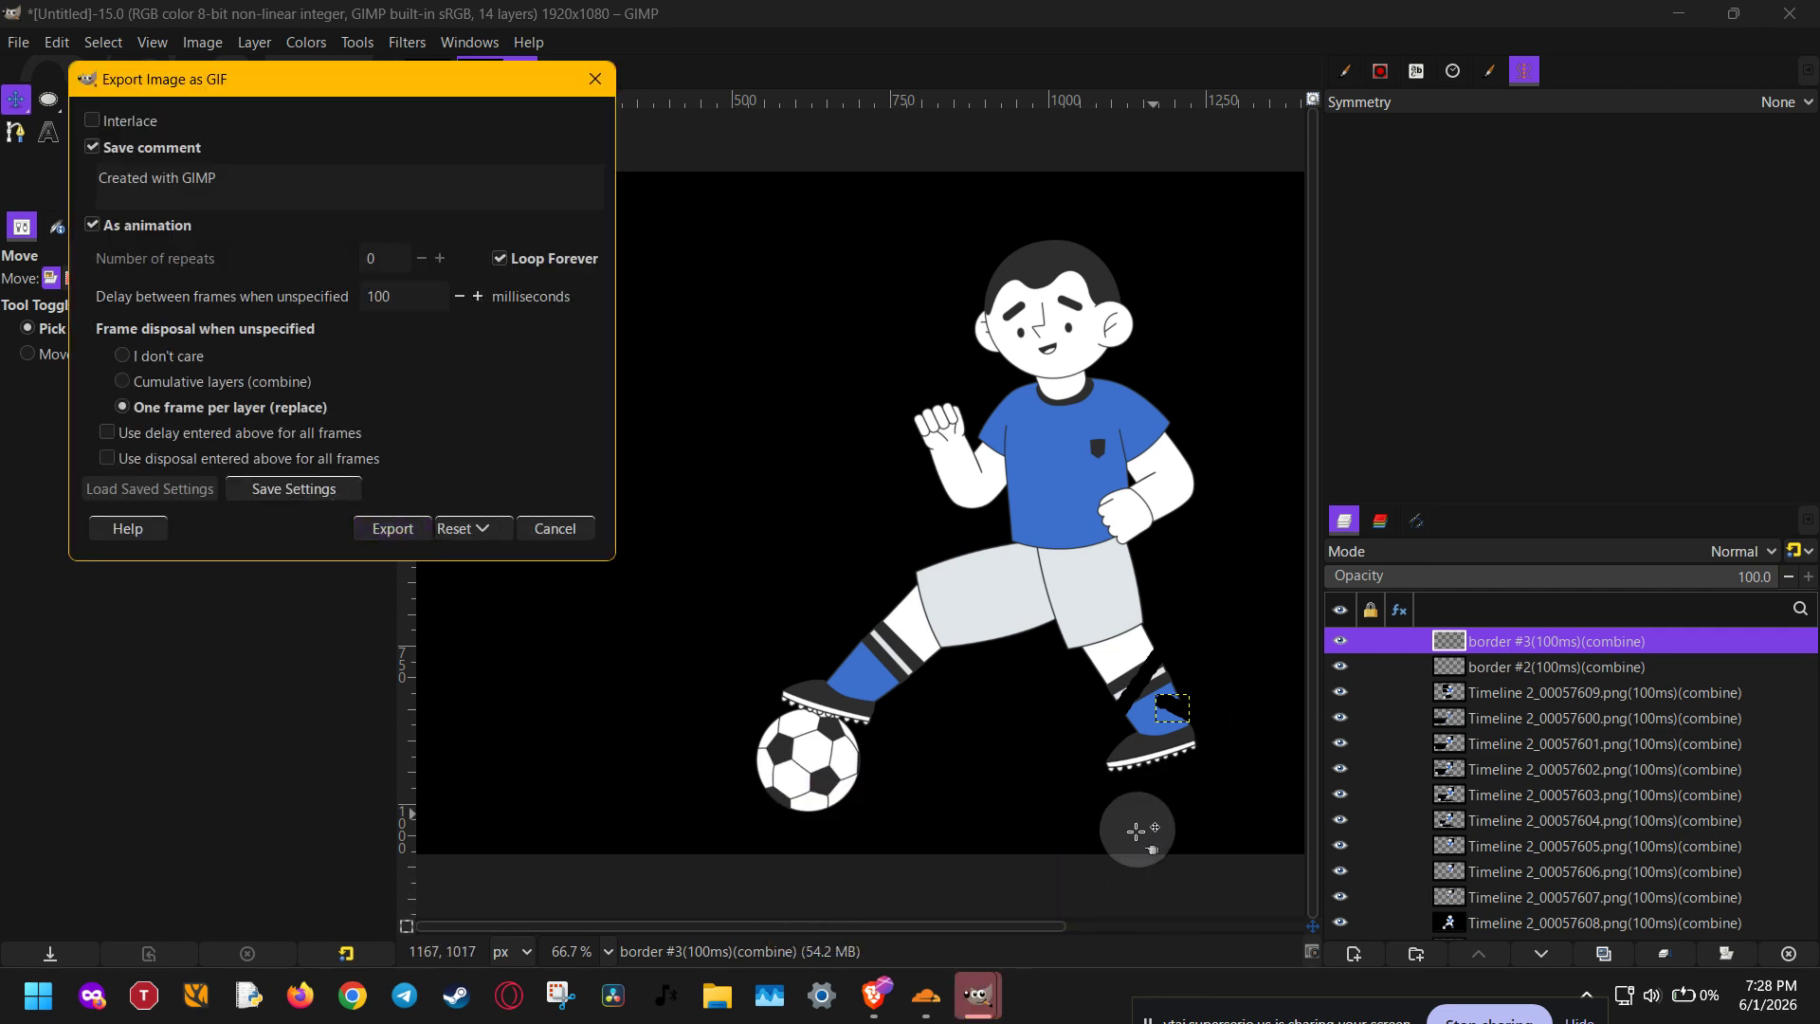
mouse_move(1006, 948)
click(1251, 887)
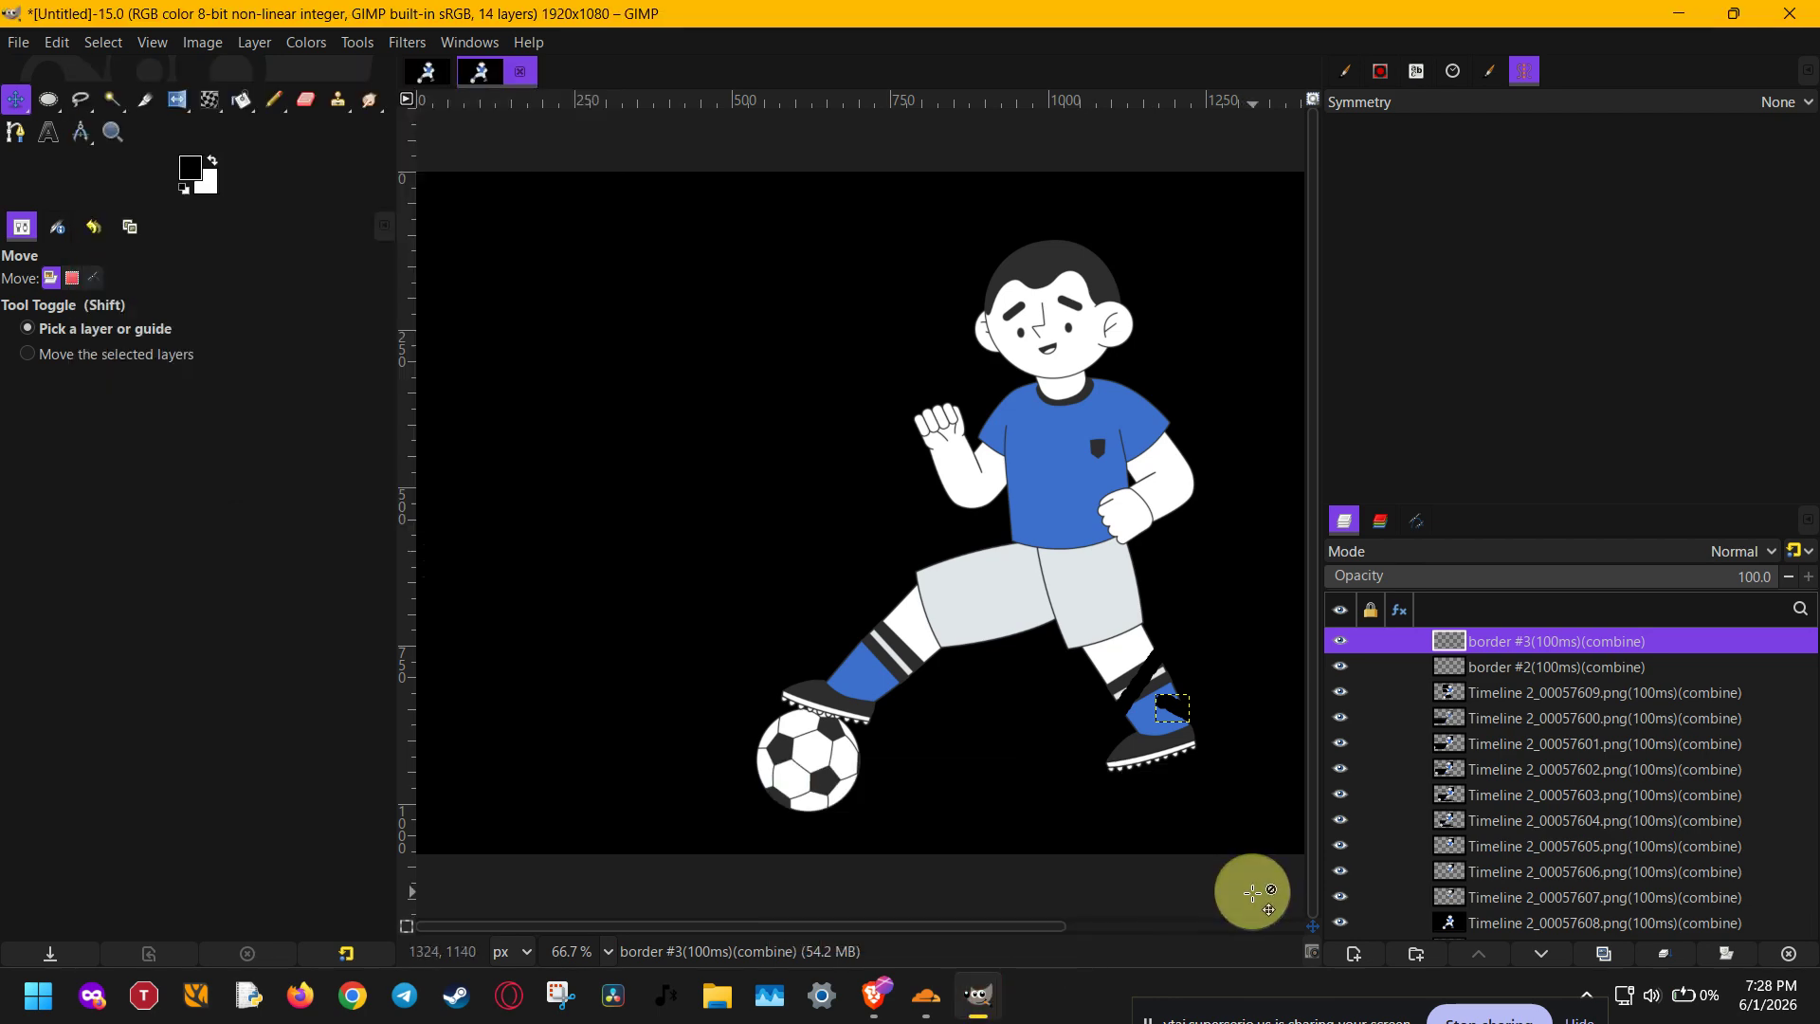
mouse_move(988, 1014)
click(1064, 873)
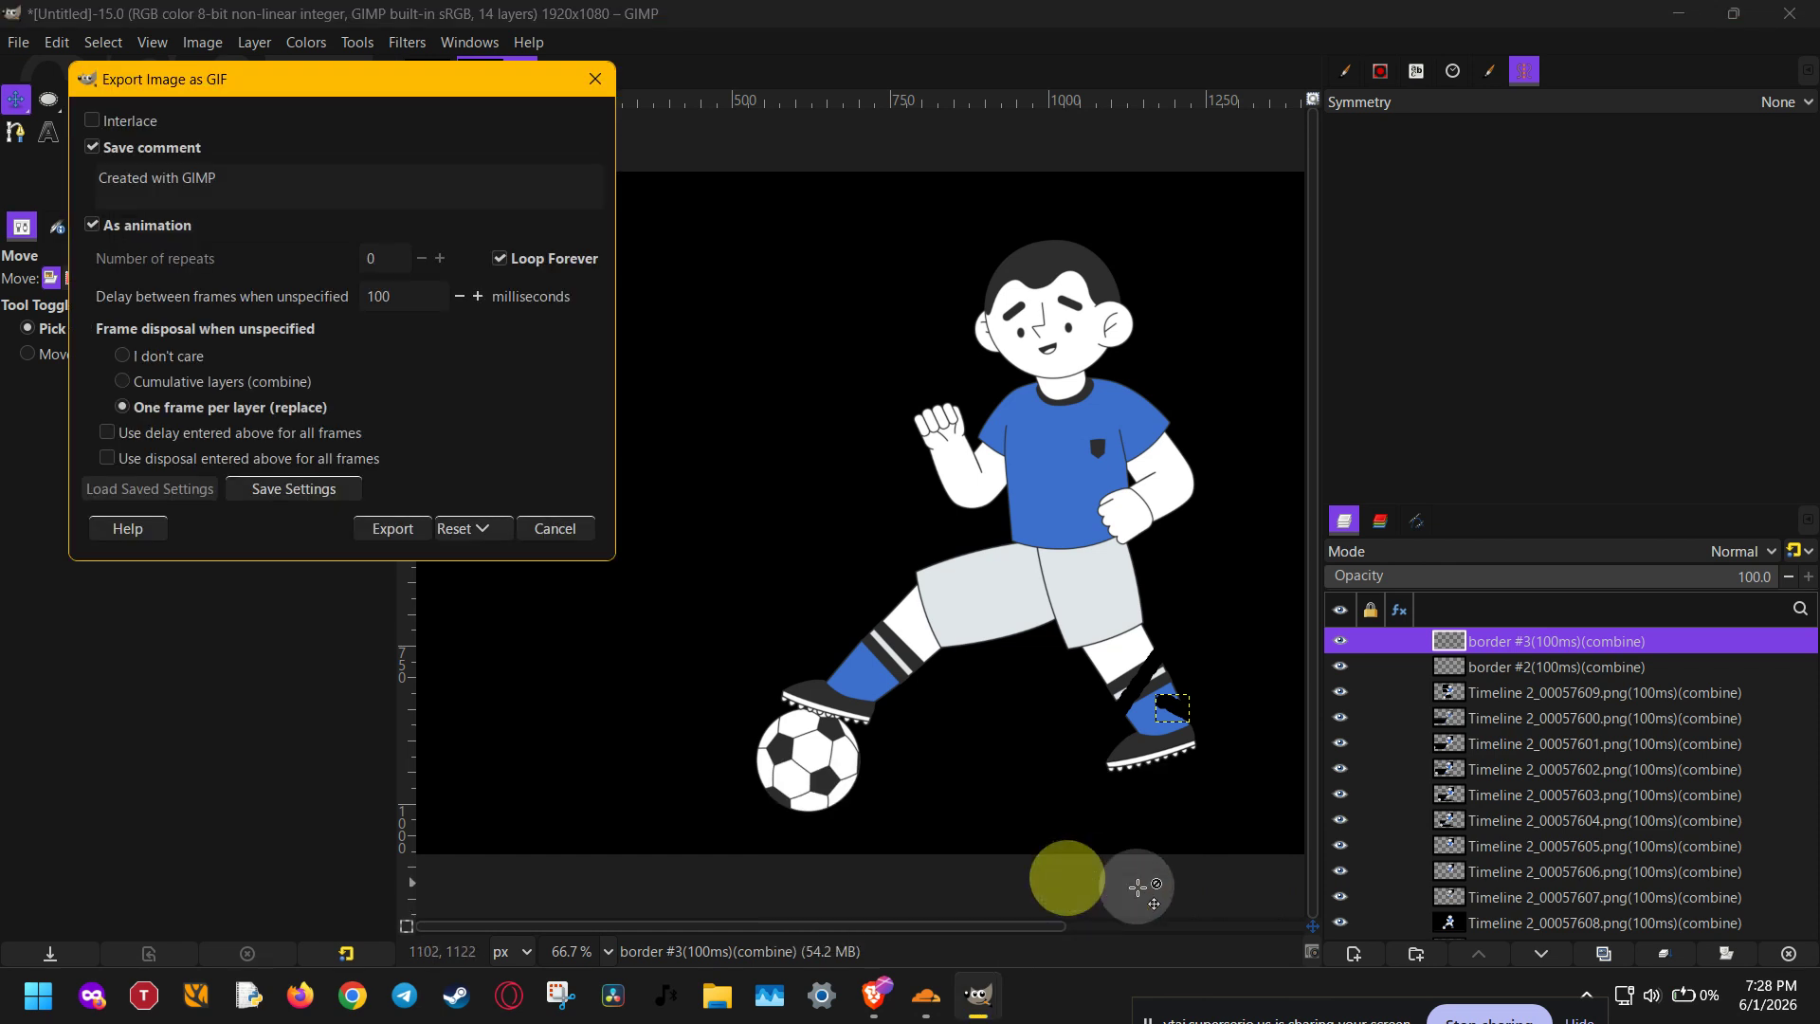